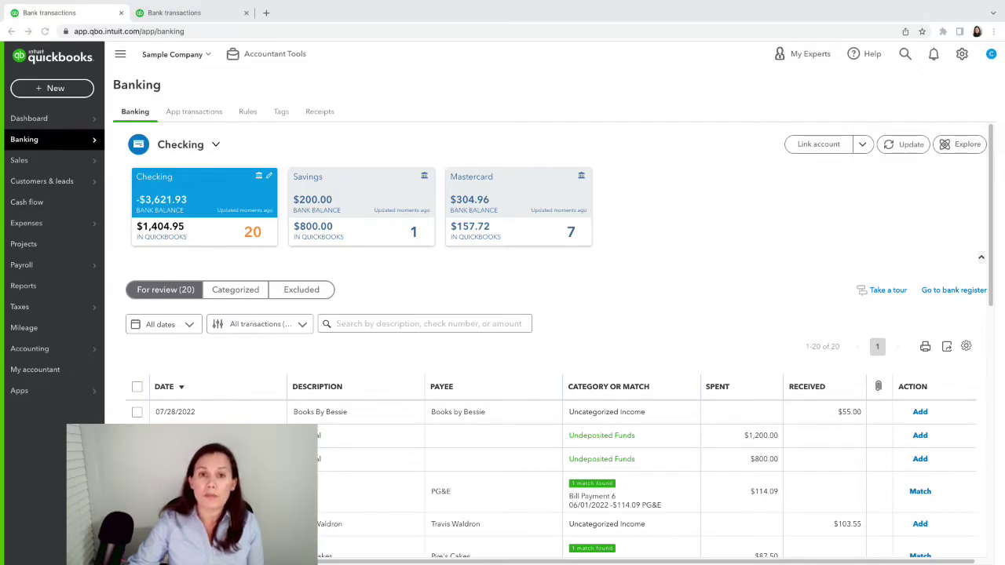
click(962, 54)
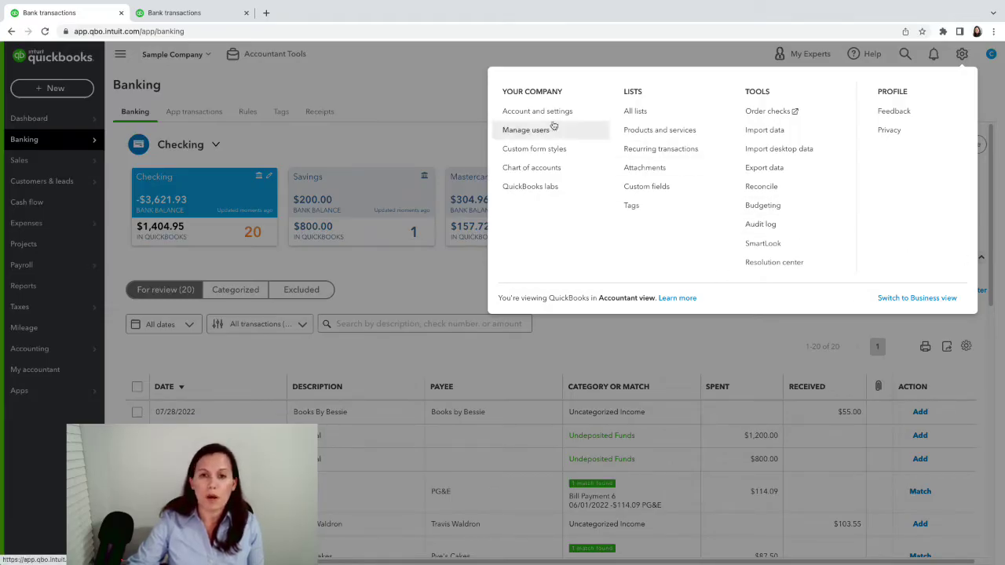
click(438, 107)
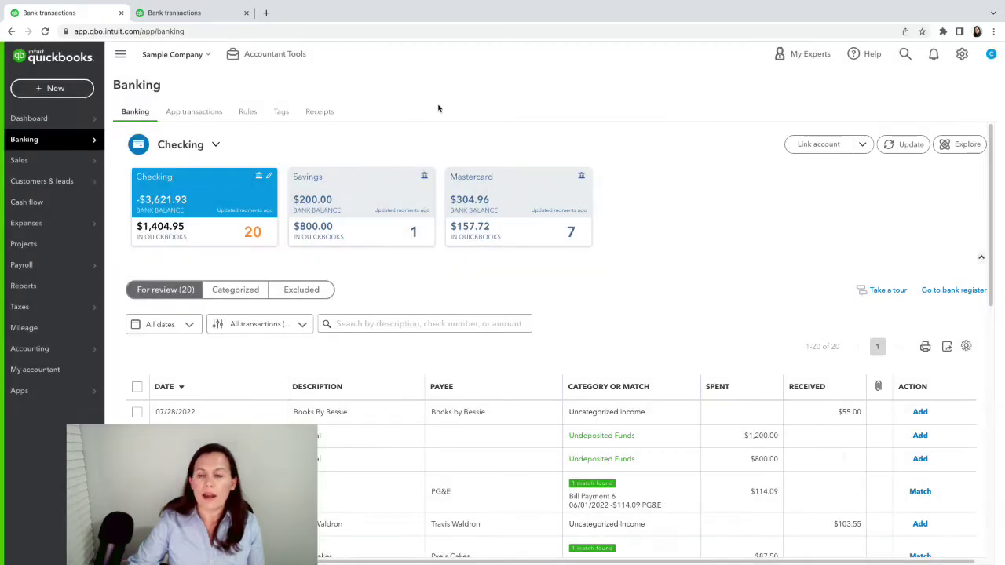
scroll(785, 311, down, 1)
scroll(785, 312, up, 1)
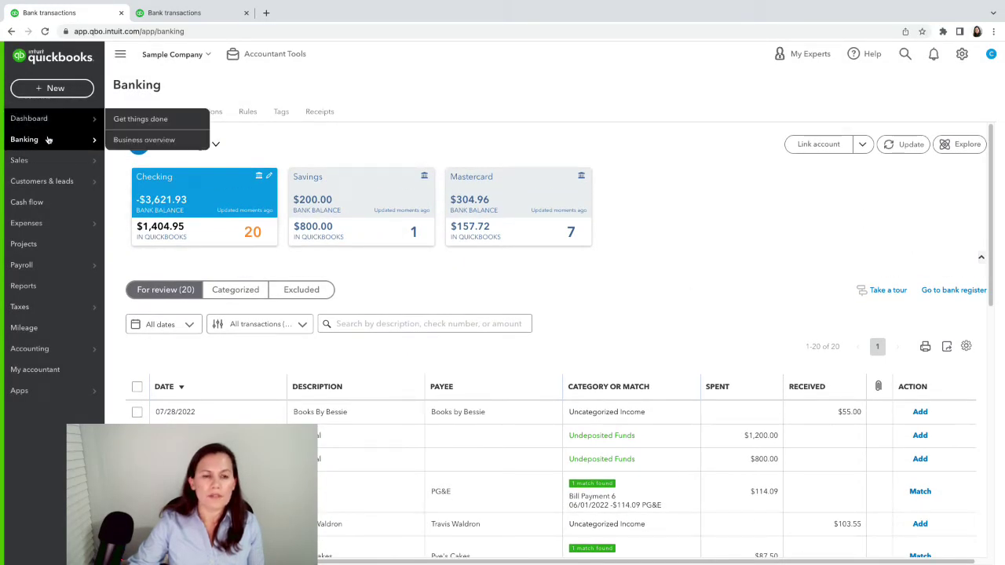
mouse_move(69, 146)
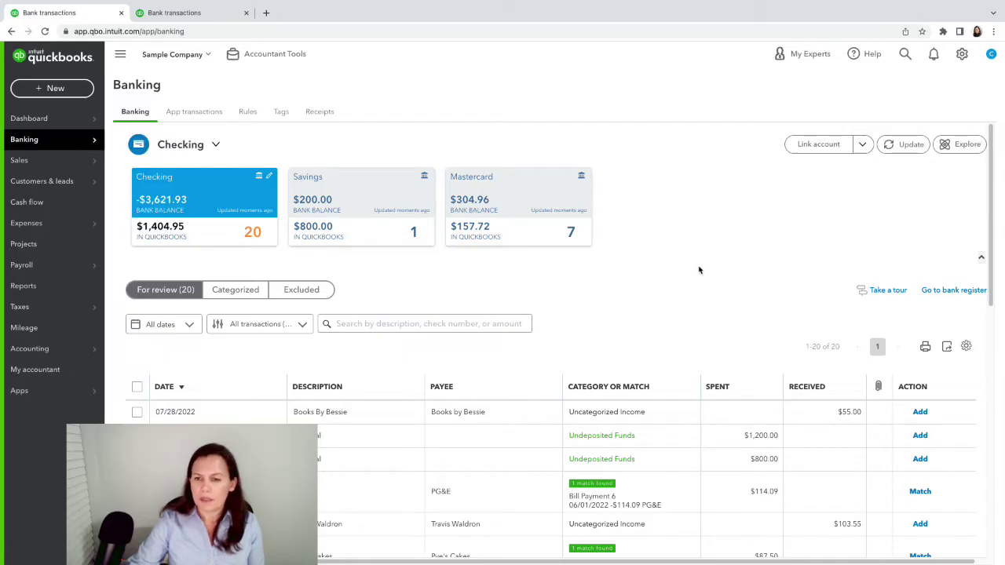
Inspect the bank deposit suggested for the 05/31/2022 $218.75 bank transaction, close it and match the transaction to it.
scroll(620, 388, down, 1)
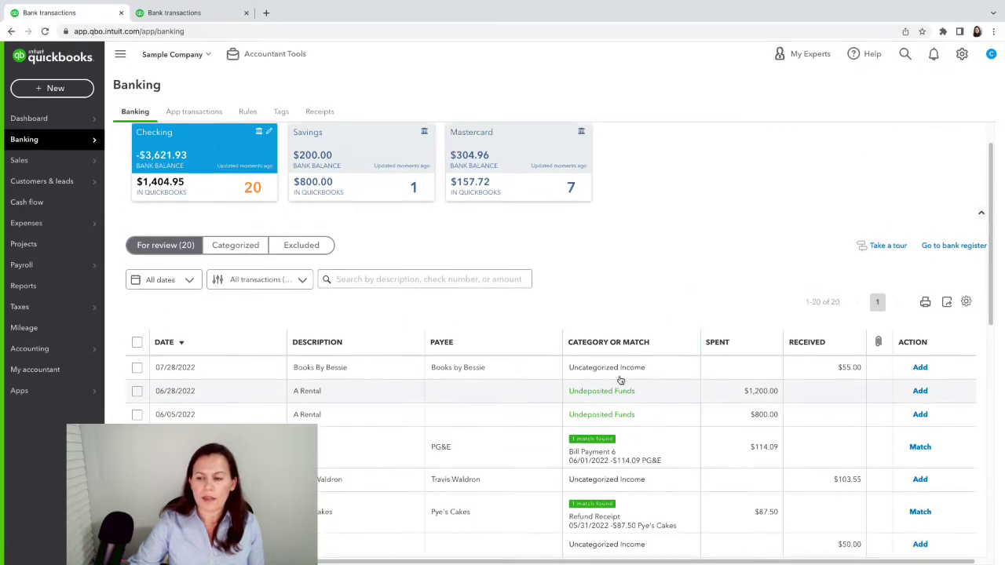
scroll(620, 380, up, 1)
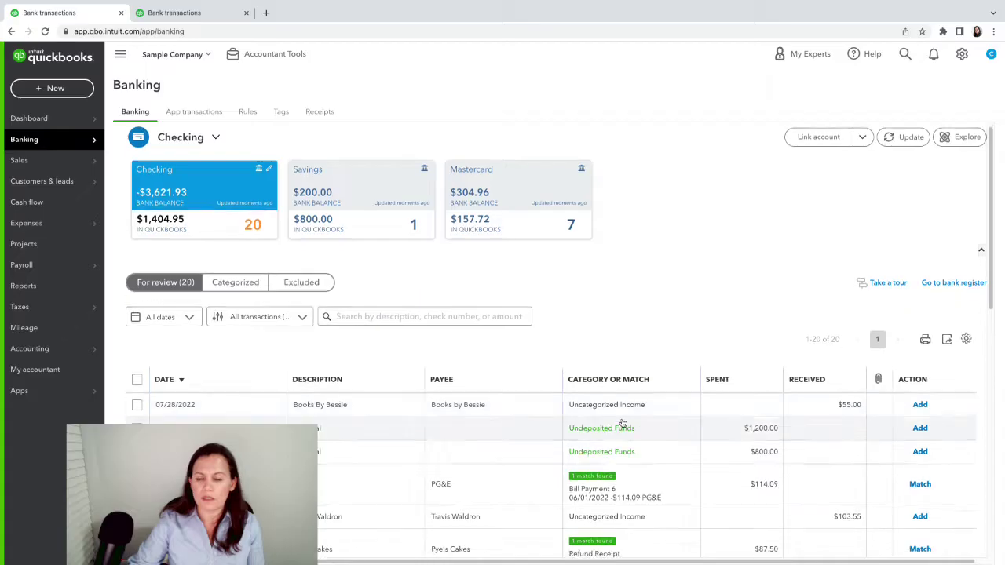
scroll(624, 385, down, 3)
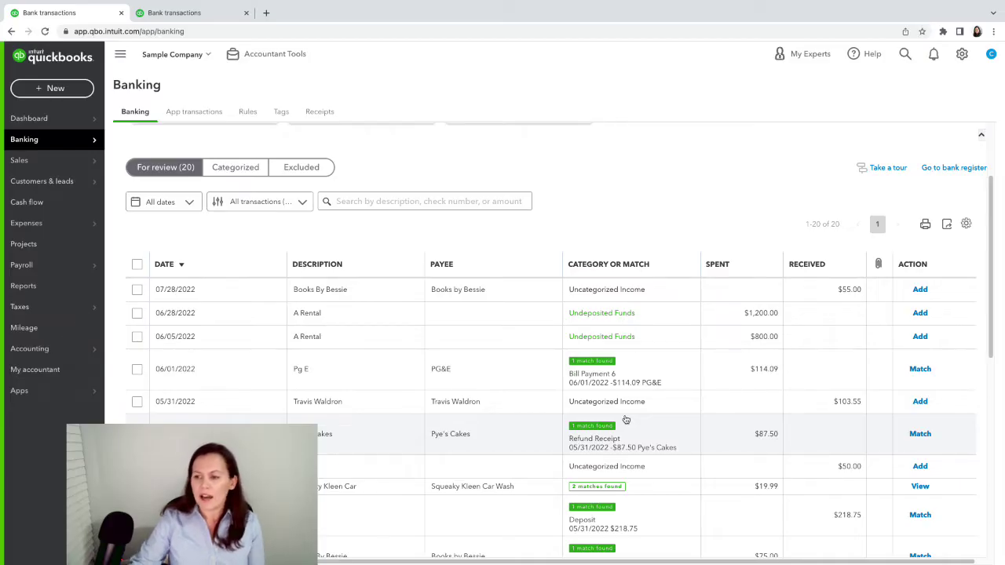
scroll(709, 459, down, 1)
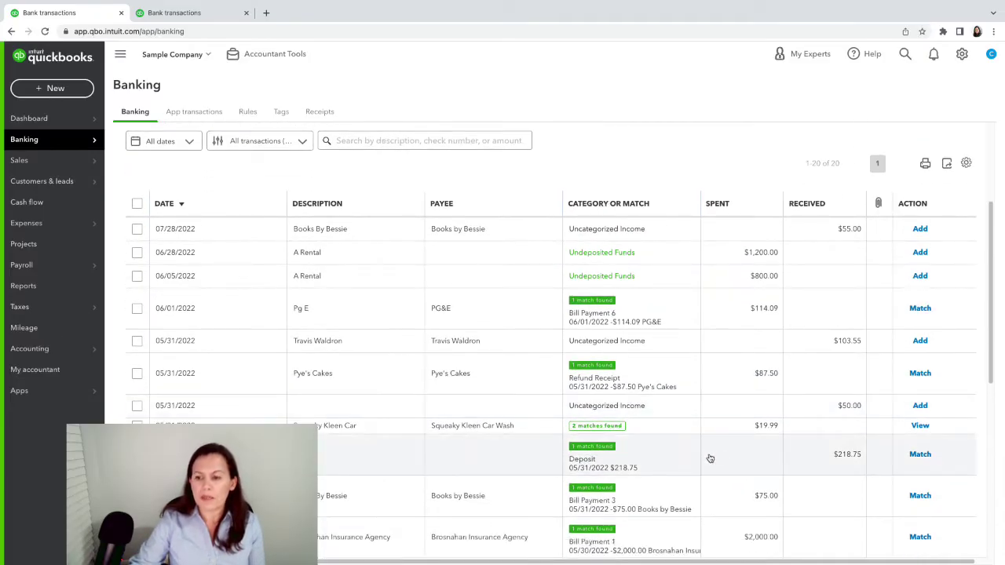
scroll(709, 457, down, 1)
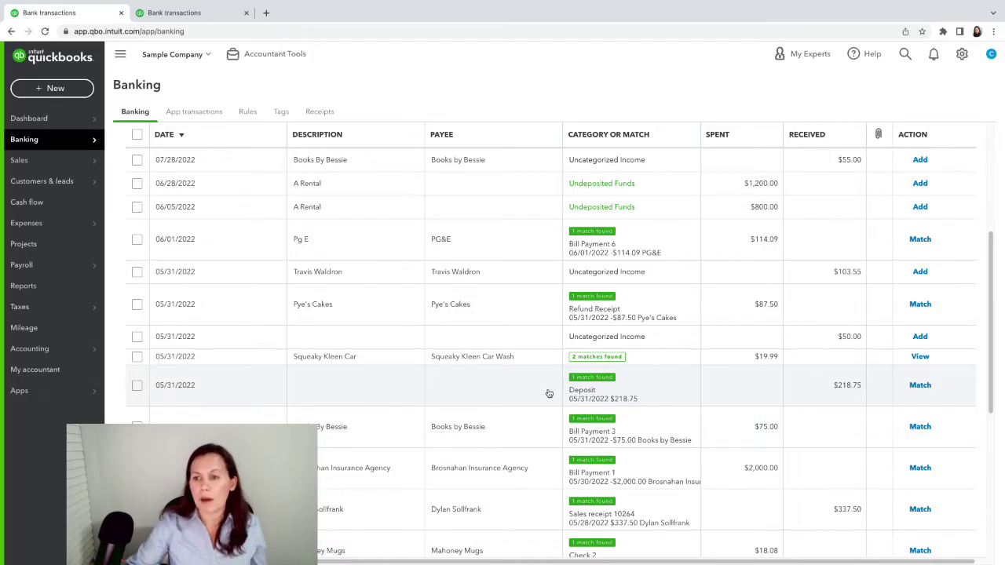
click(847, 387)
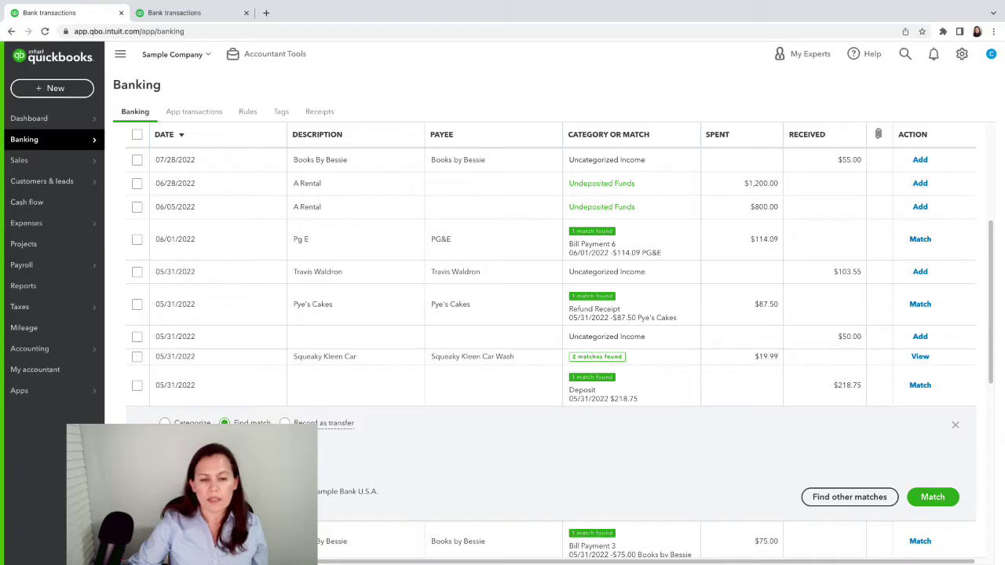
click(196, 491)
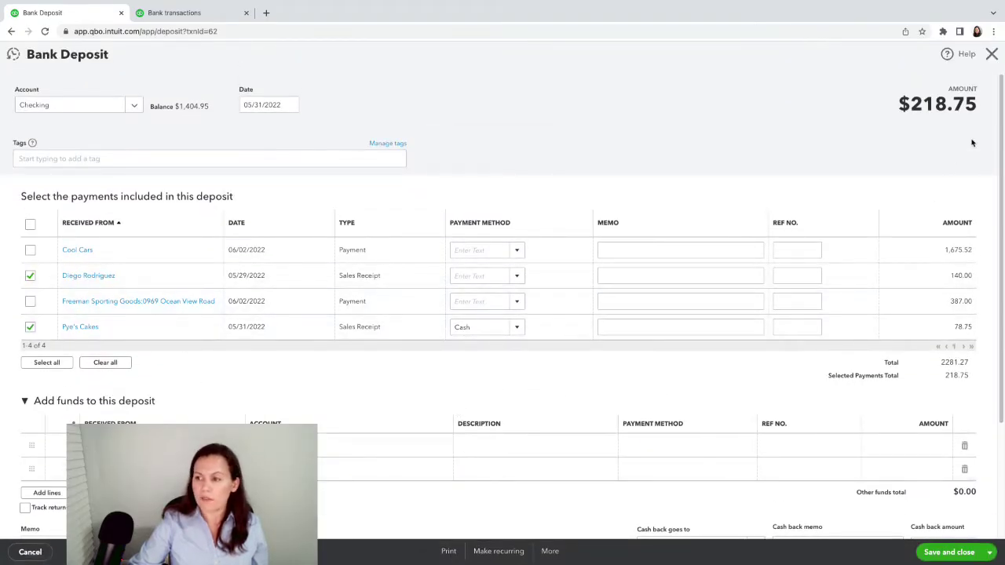
click(991, 54)
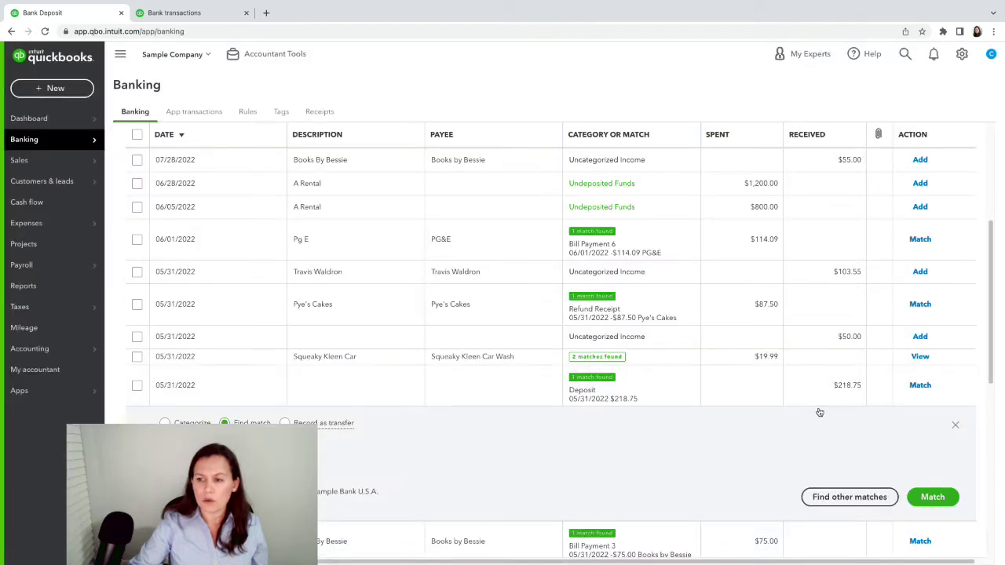
click(925, 497)
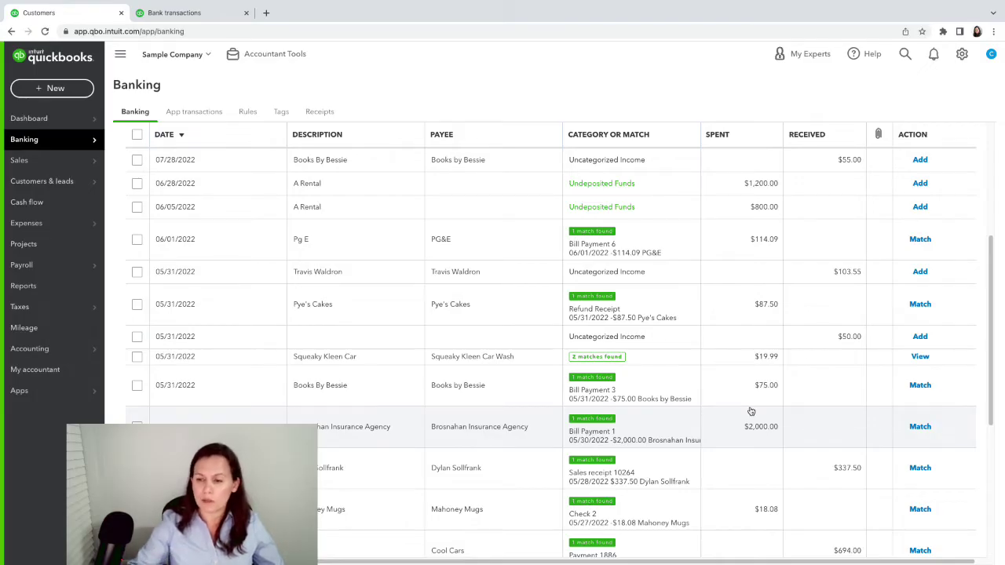
Open the sales receipt matched to the 05/28/2022 $337.50 transaction, set Deposit to to Undeposited Funds, and save and close it.
scroll(751, 427, down, 1)
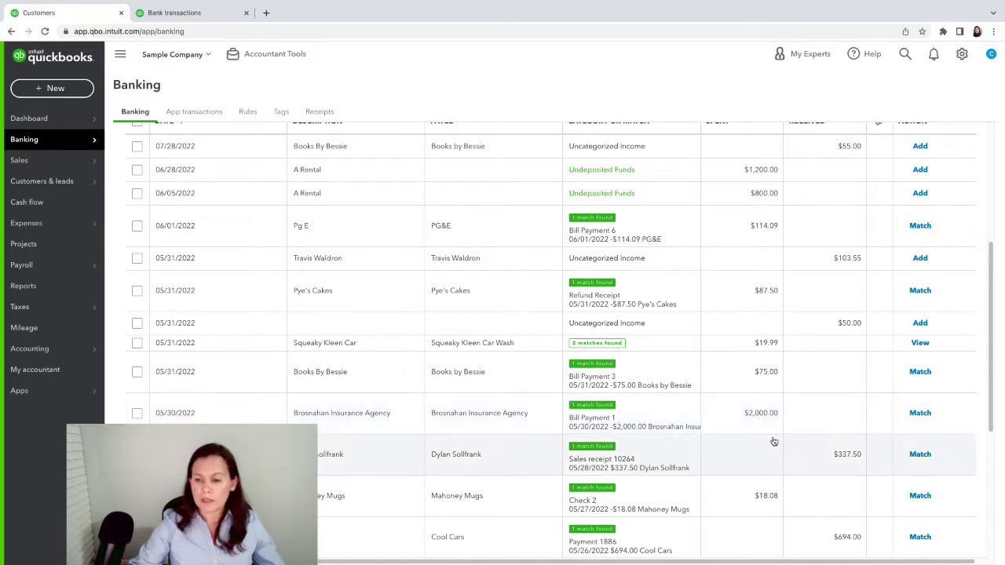
scroll(774, 442, down, 1)
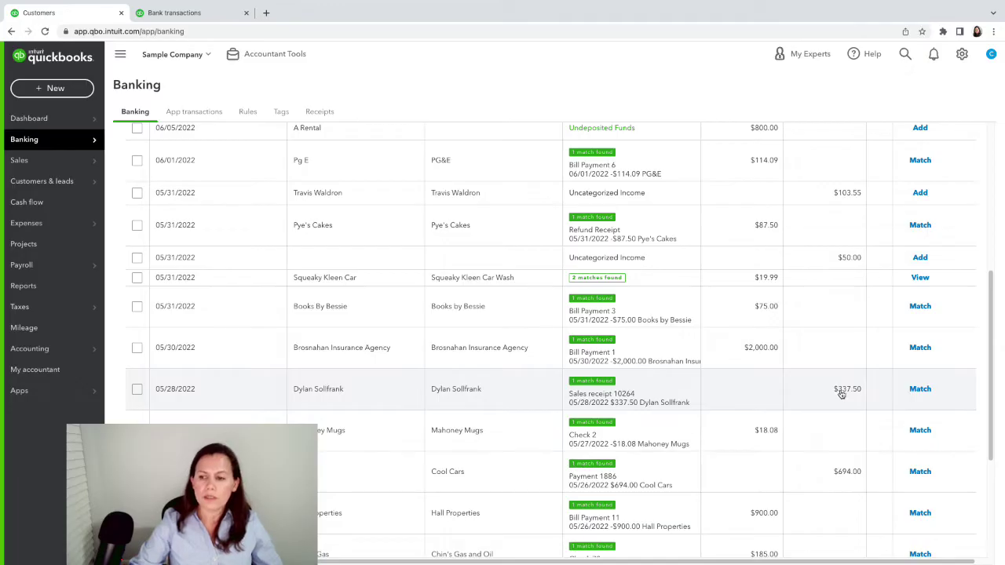
click(841, 394)
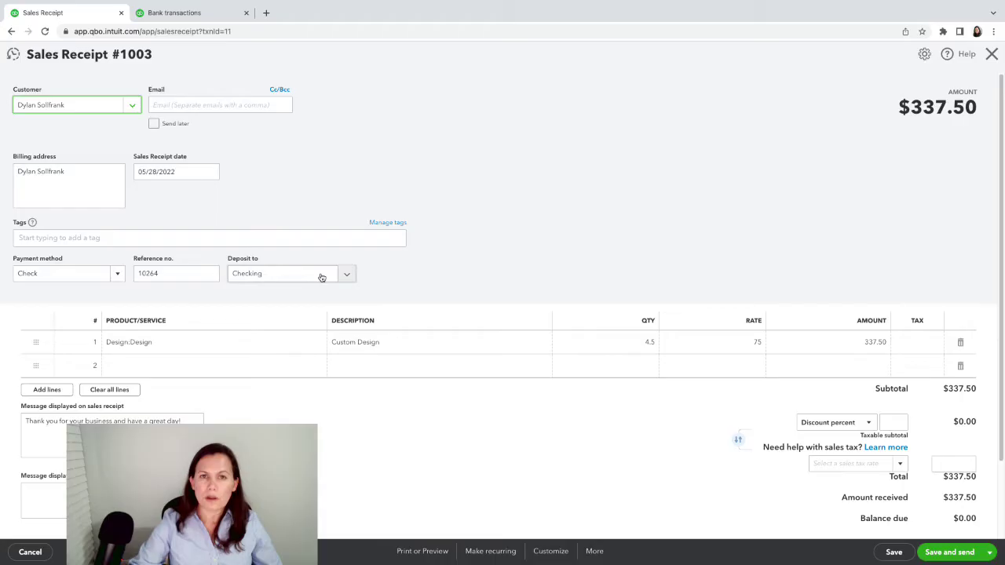
click(347, 279)
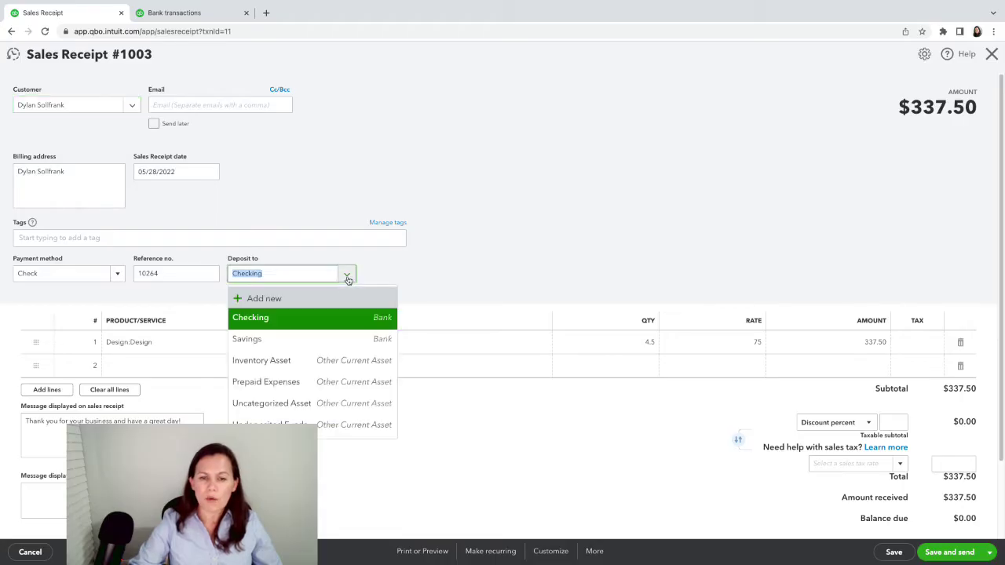
click(291, 423)
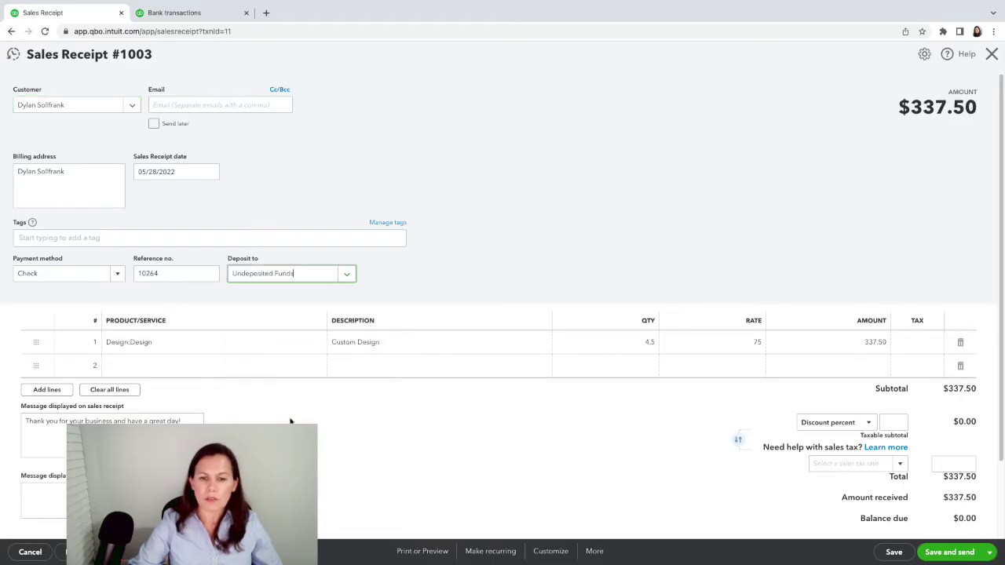
click(989, 552)
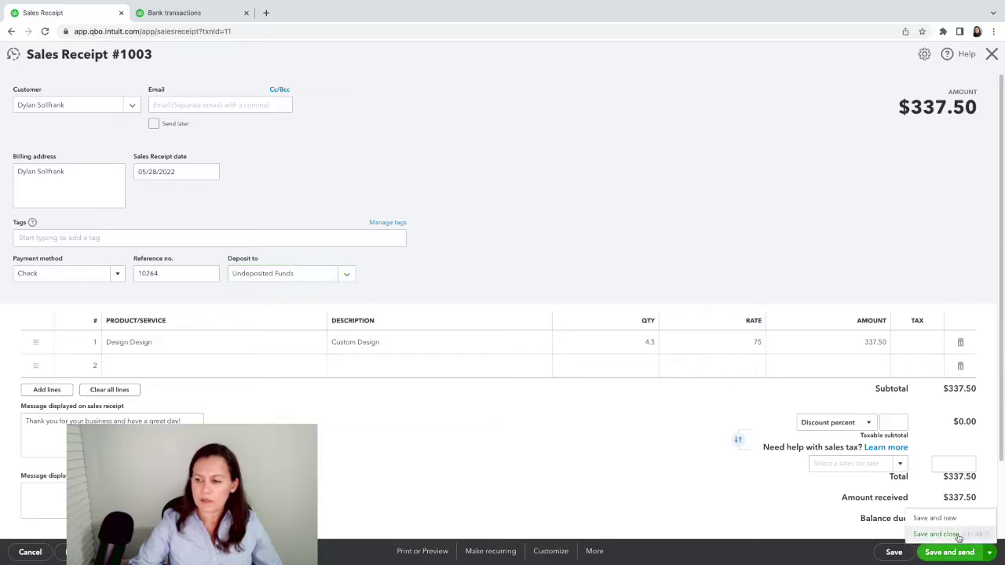
click(954, 537)
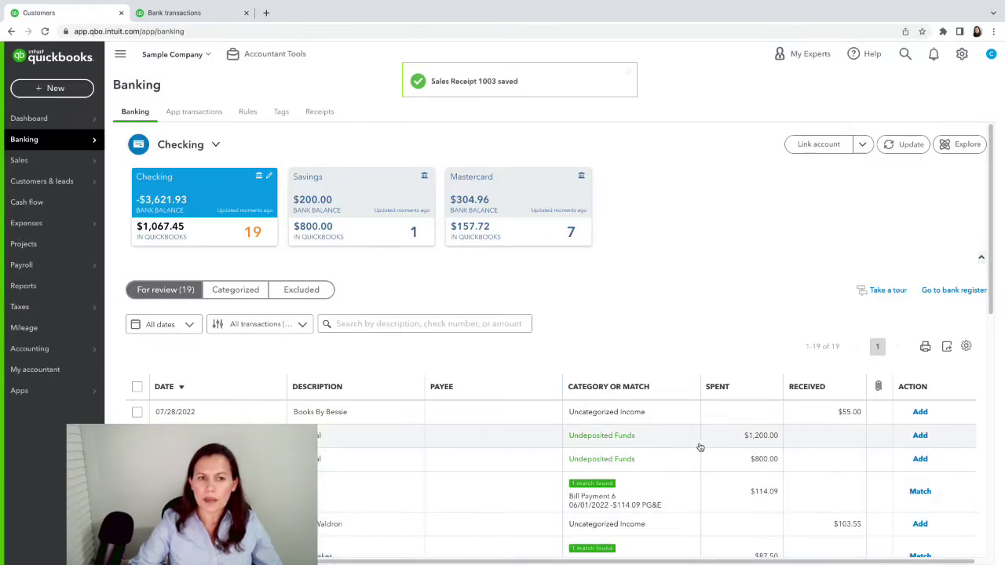
Check the payments available in a new bank deposit, close the form and find the $337.50 transaction among those for review.
click(35, 91)
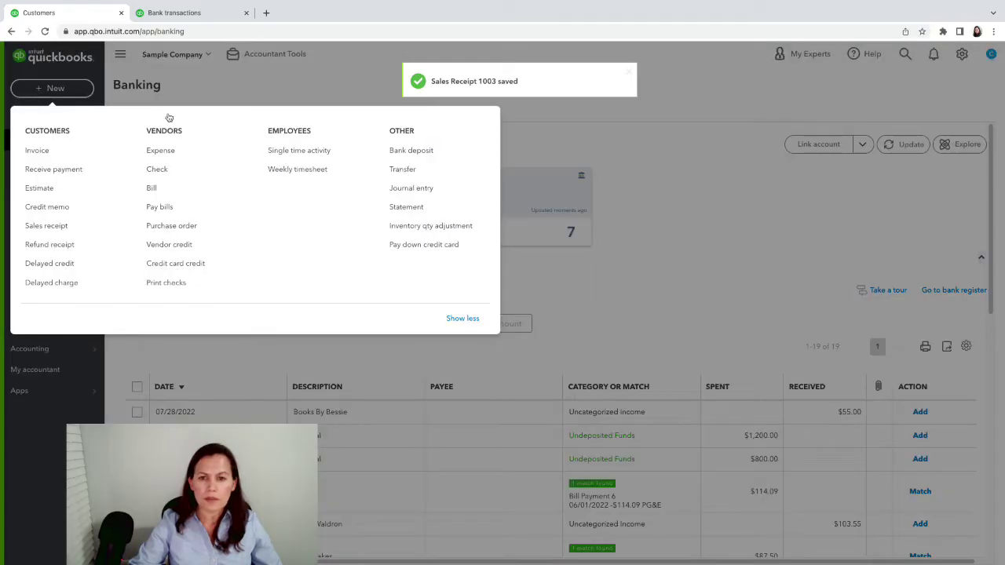
click(430, 153)
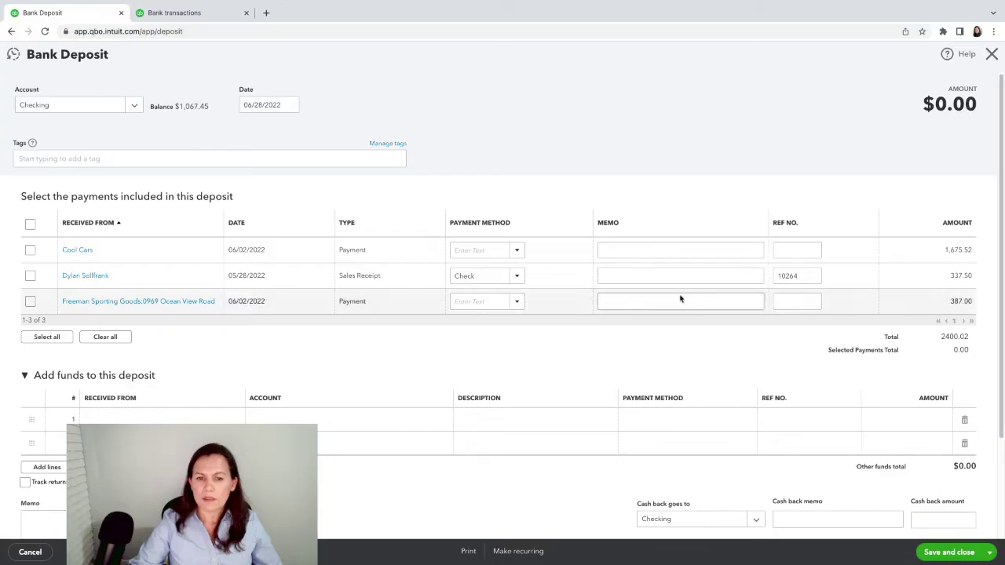
click(991, 54)
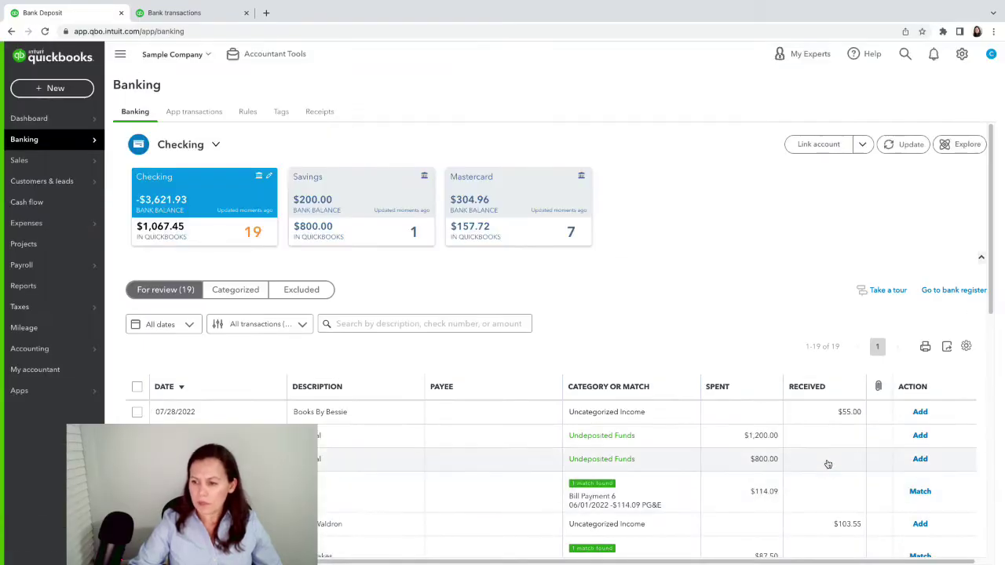
scroll(832, 434, down, 2)
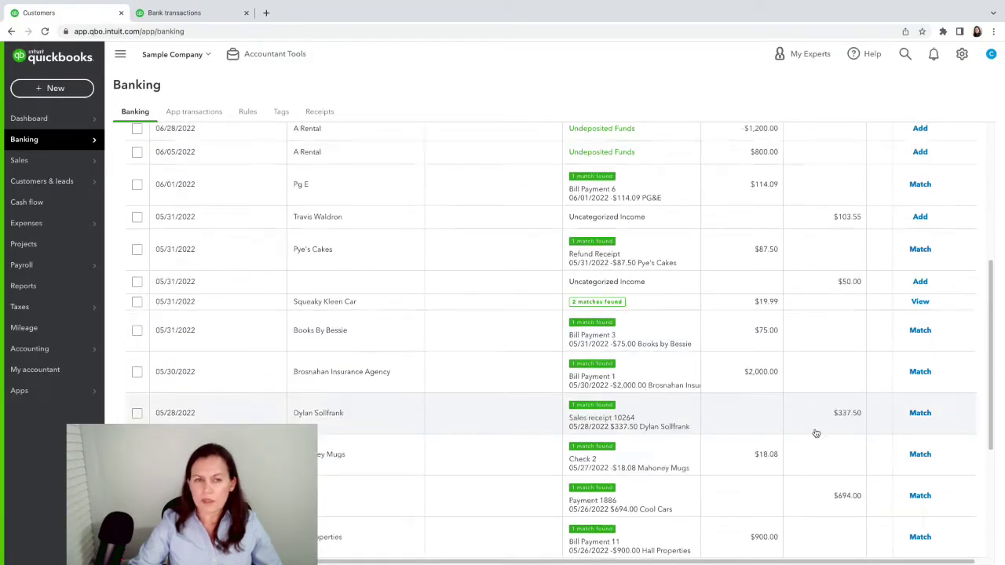
scroll(877, 502, down, 1)
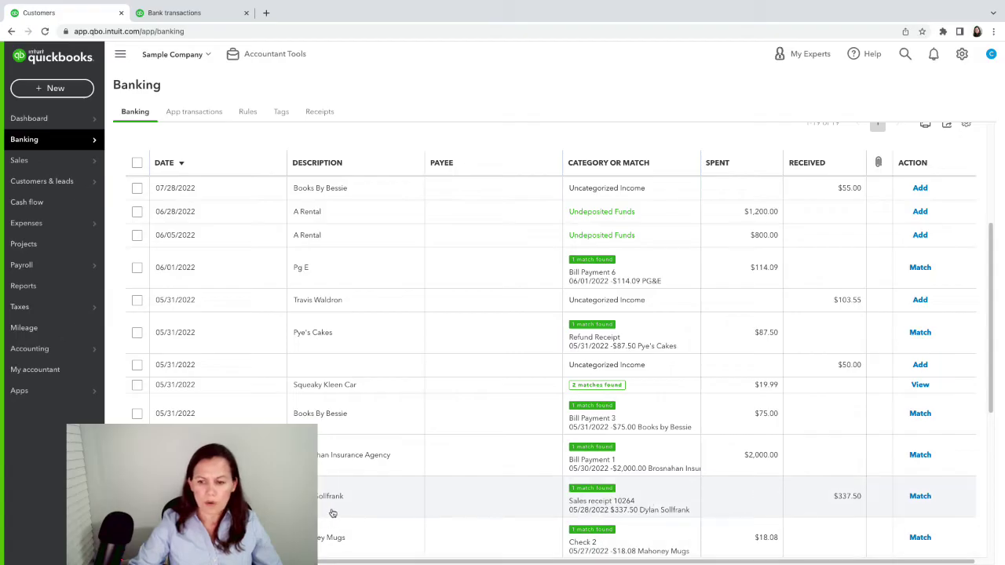
Start a new bank deposit to Checking and include the $337.50 sales receipt payment.
click(35, 92)
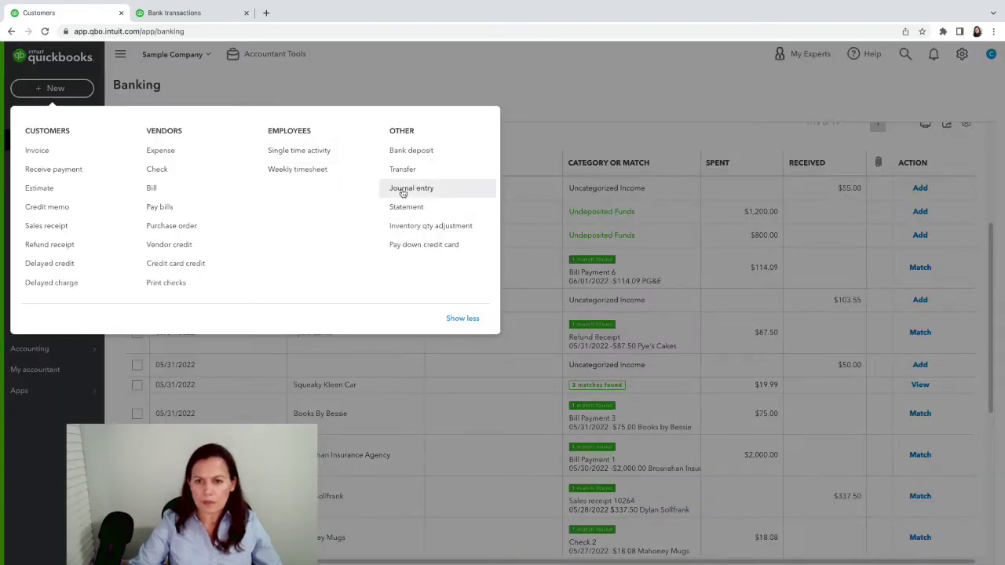
click(408, 151)
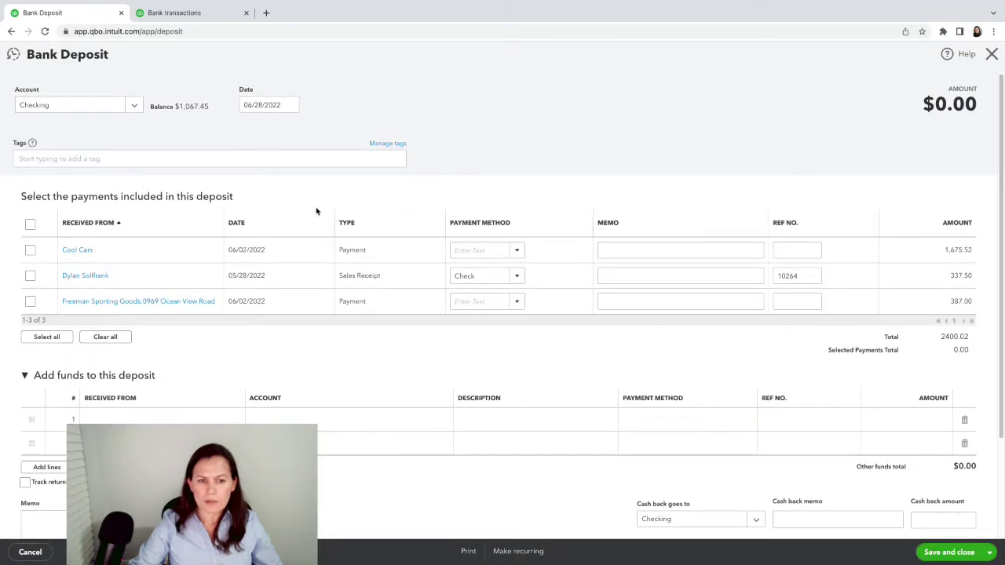
click(30, 276)
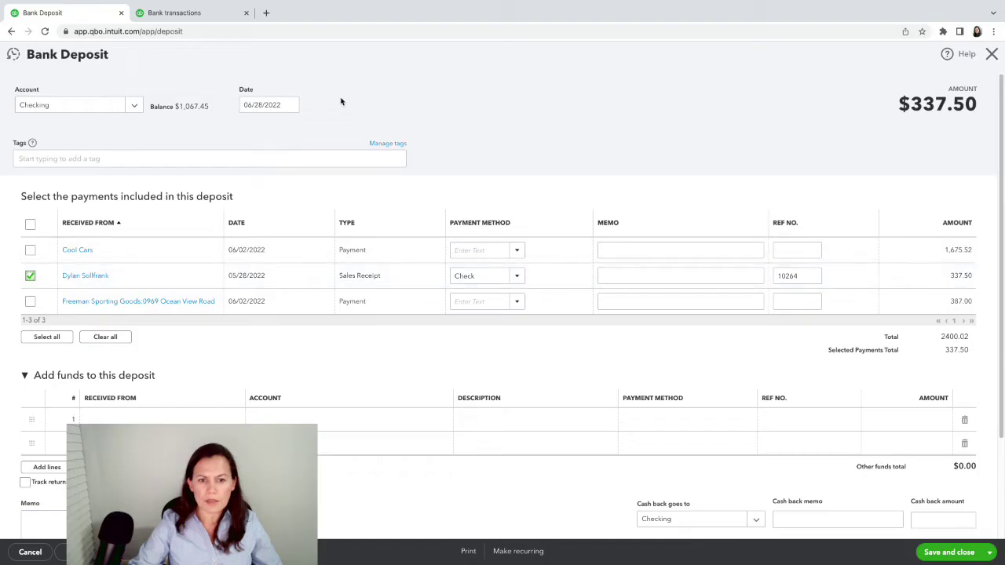
Set the bank deposit's date to 05/28/2022, and save and close the deposit.
click(177, 16)
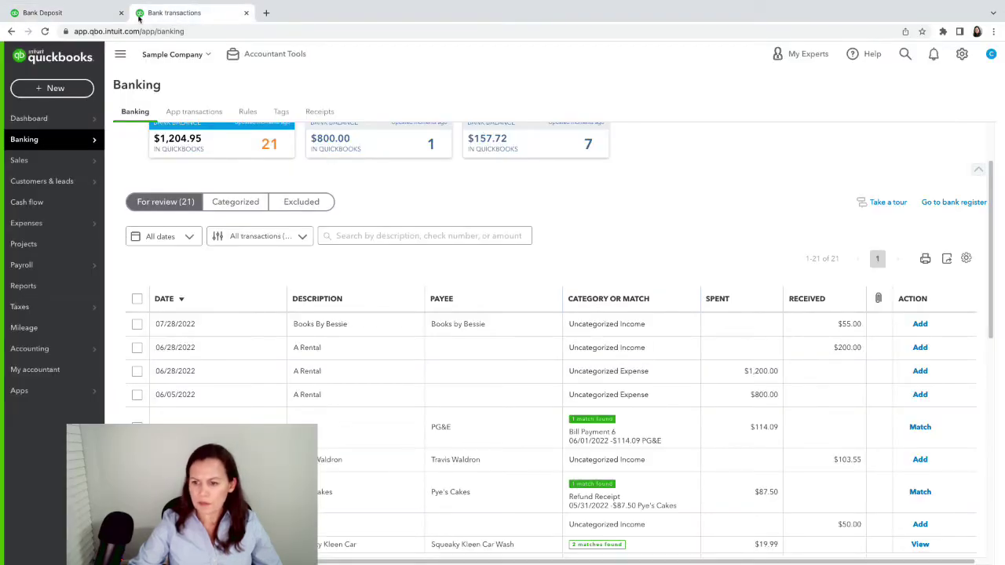
click(95, 14)
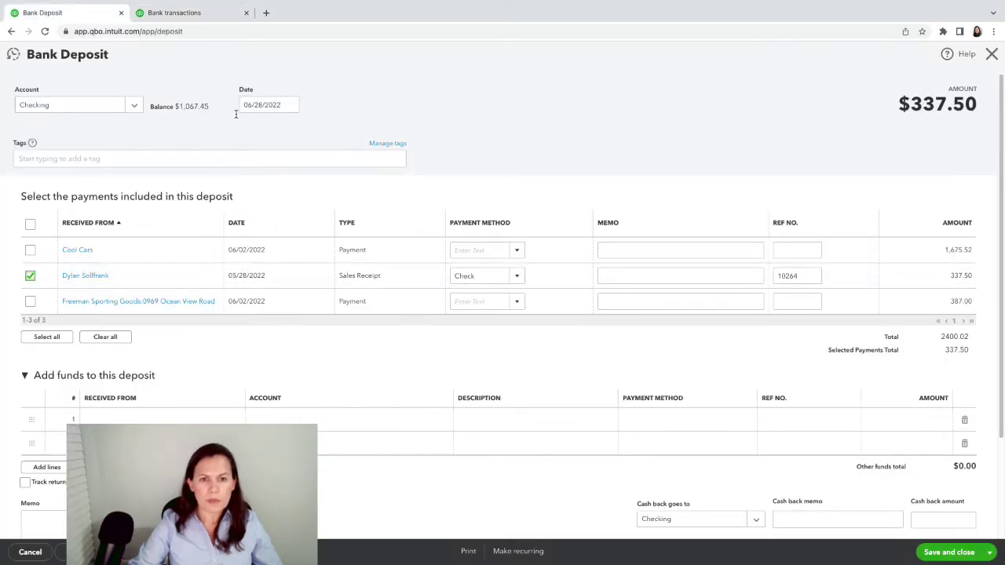
click(290, 105)
click(252, 132)
click(338, 201)
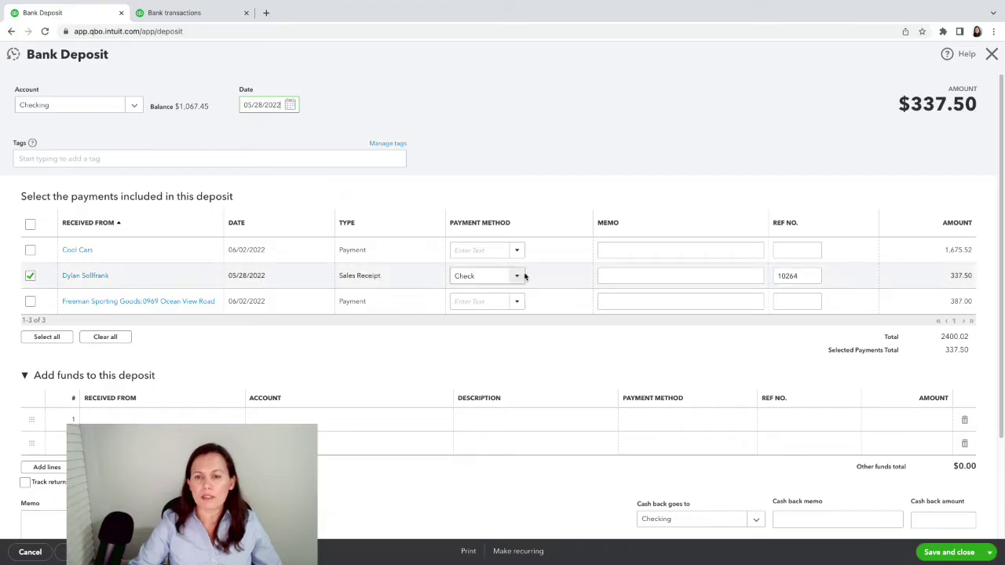
click(948, 553)
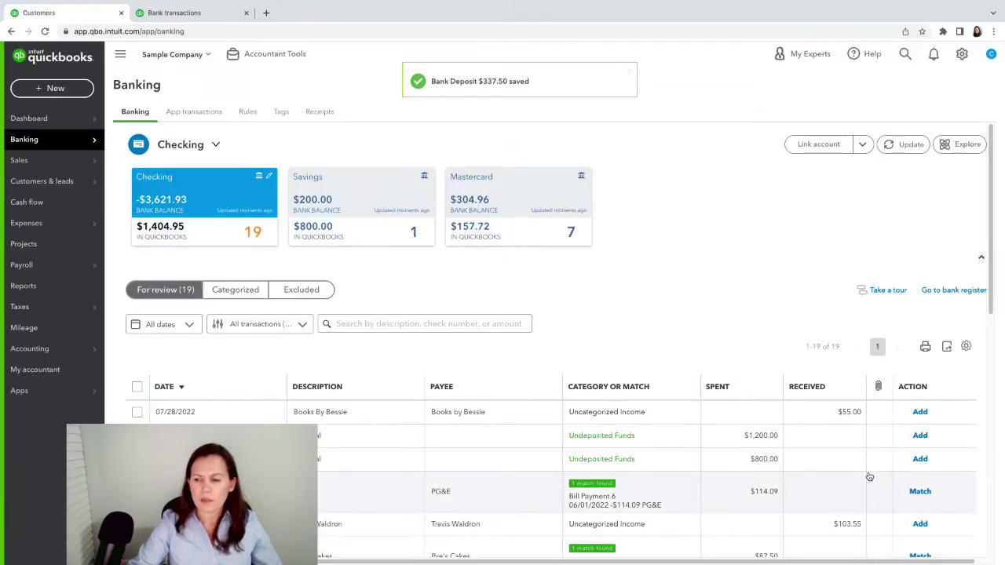
Match the $337.50 bank transaction for review to the 05/28/2022 deposit.
scroll(868, 471, down, 2)
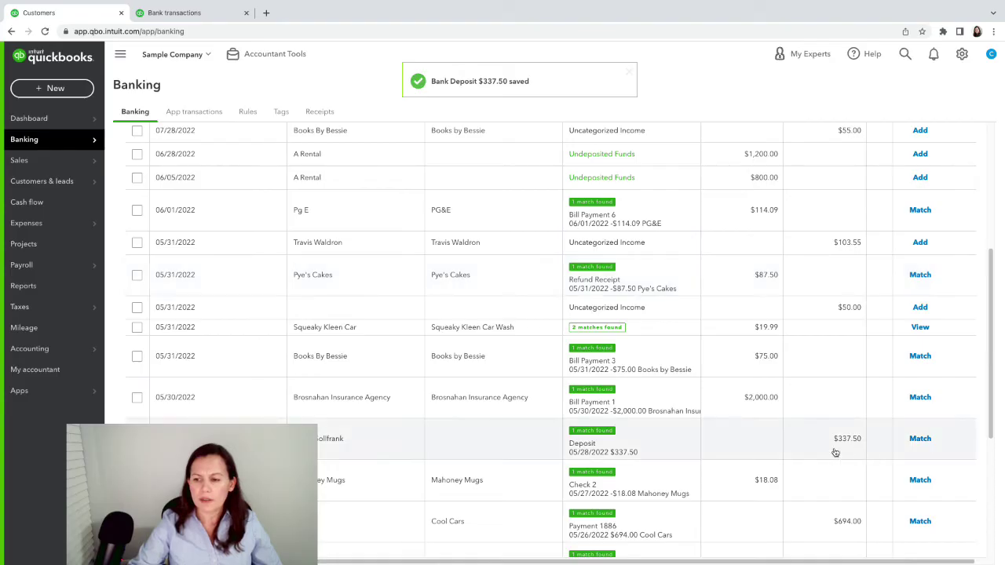
click(916, 442)
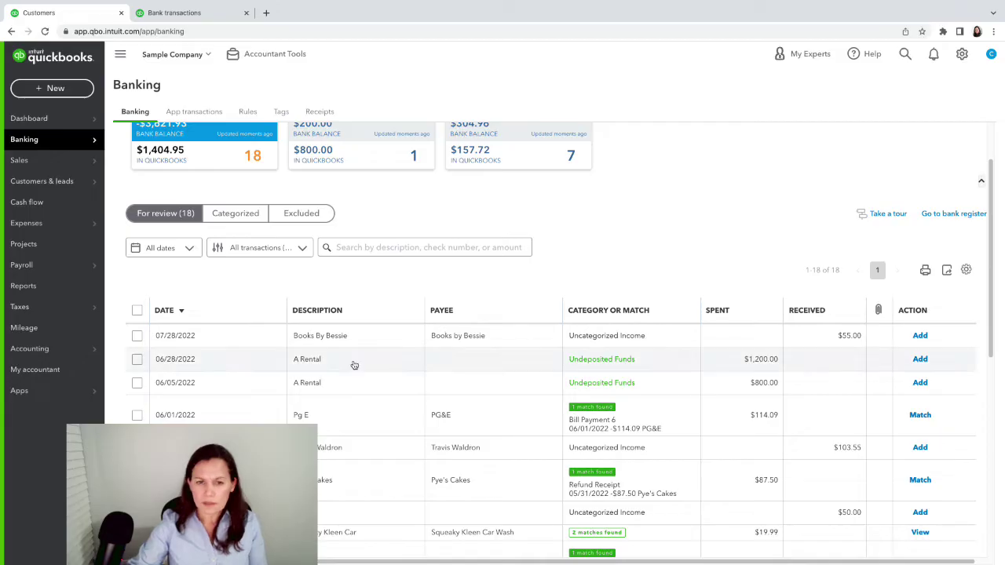
Start a new invoice for the customer Amy's Bird Sanctuary and set its terms to Due on receipt.
click(35, 92)
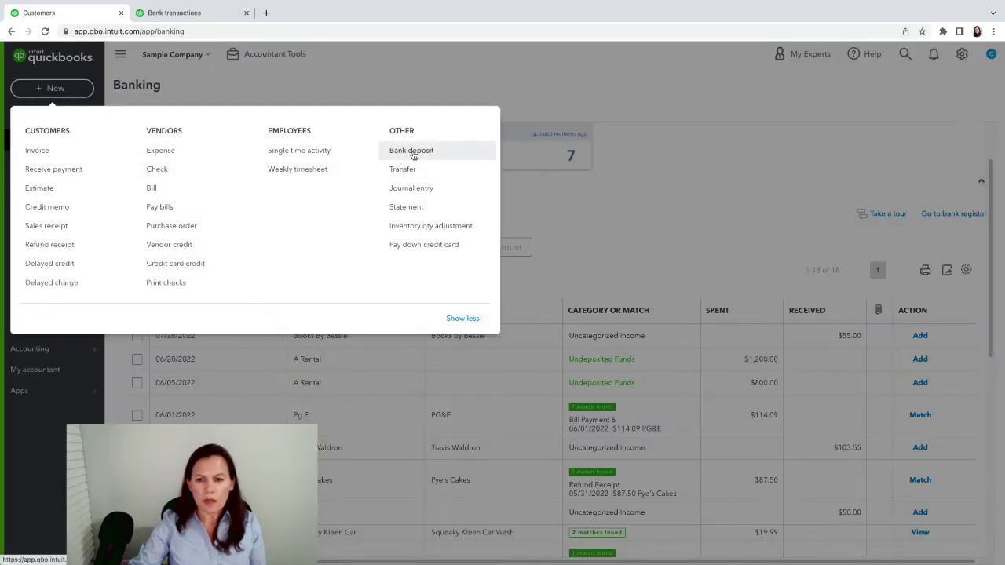
click(41, 151)
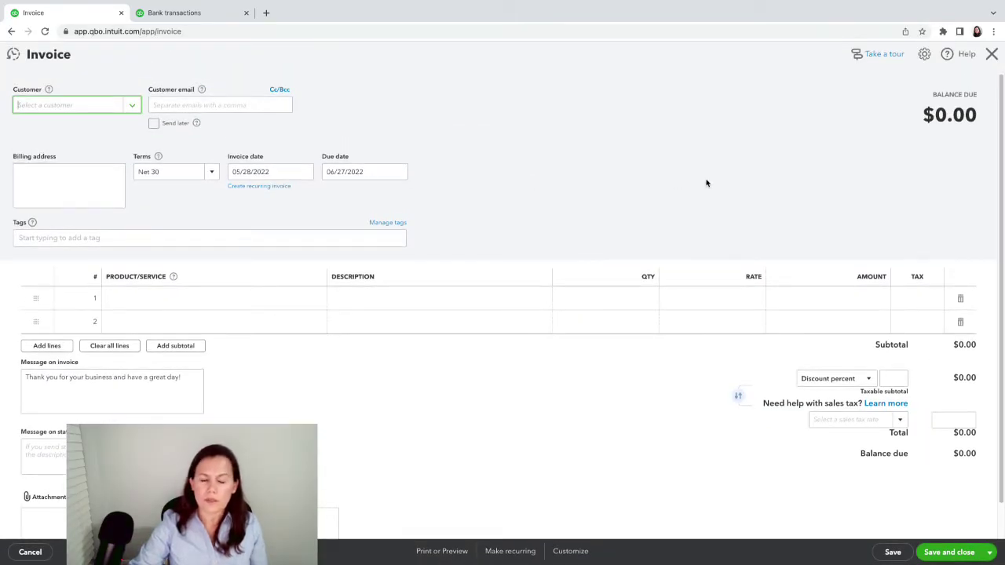
click(69, 98)
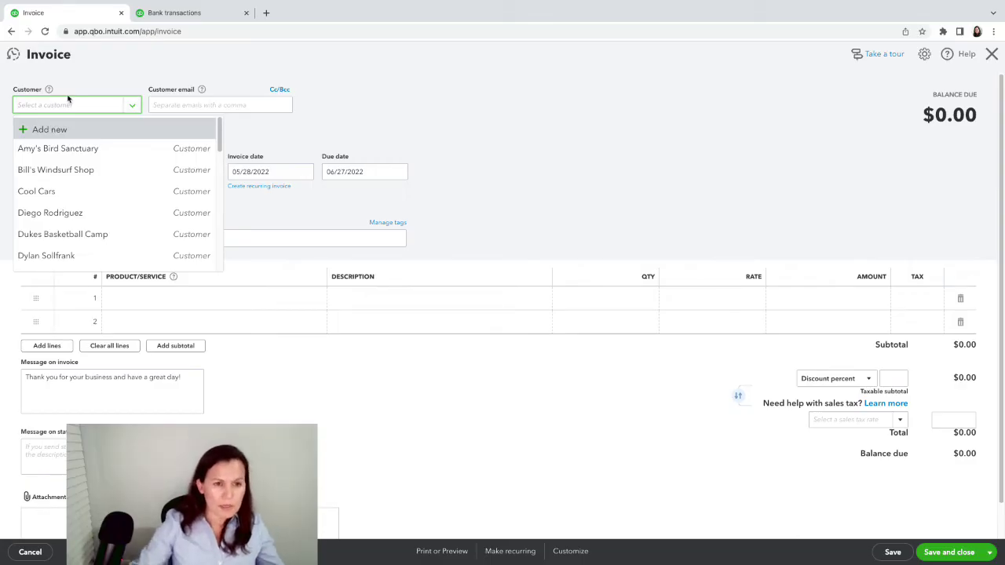
click(56, 144)
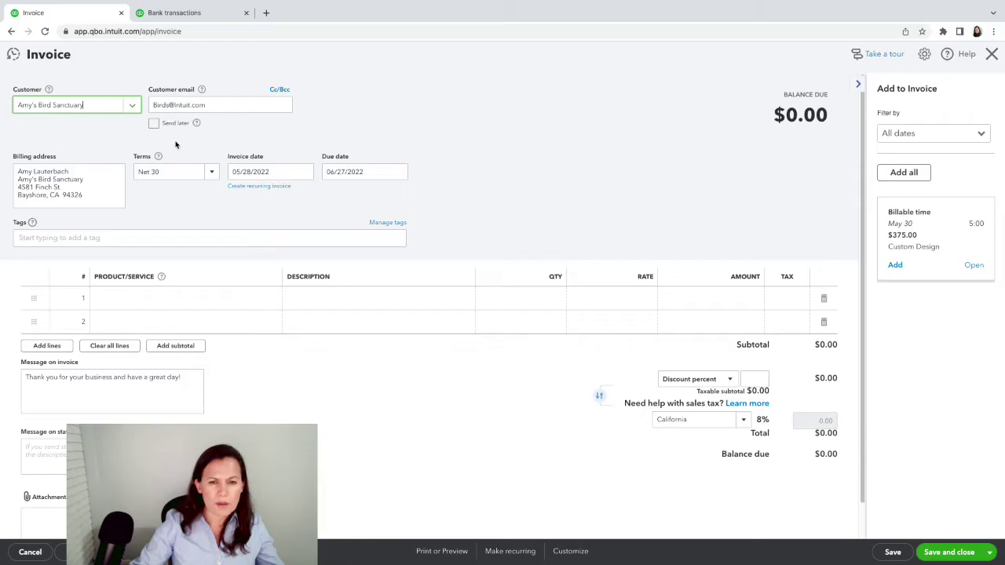
click(210, 171)
click(177, 206)
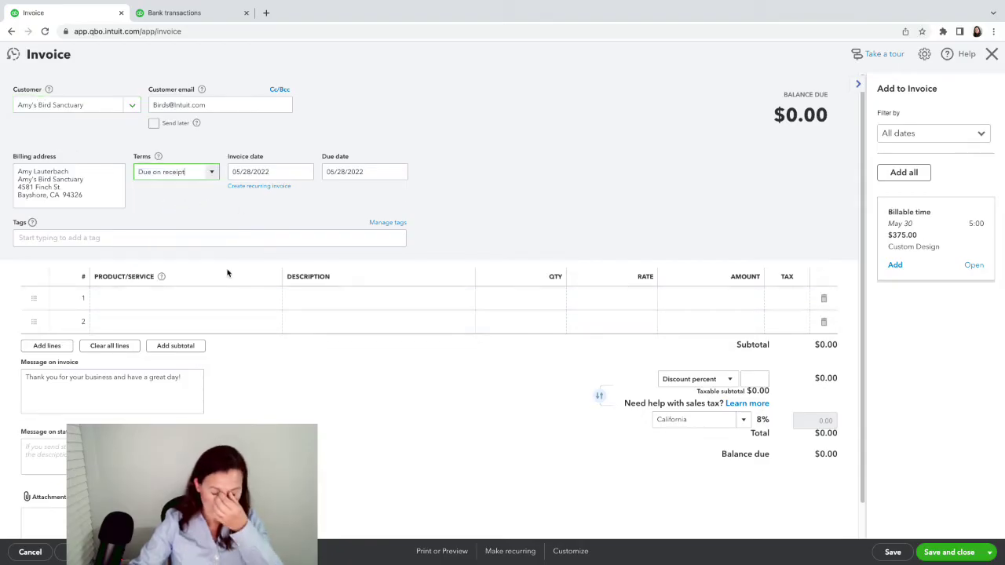
Check the date of the $55.00 transaction in the bank feed and set the invoice date to 07/28/2022.
click(196, 13)
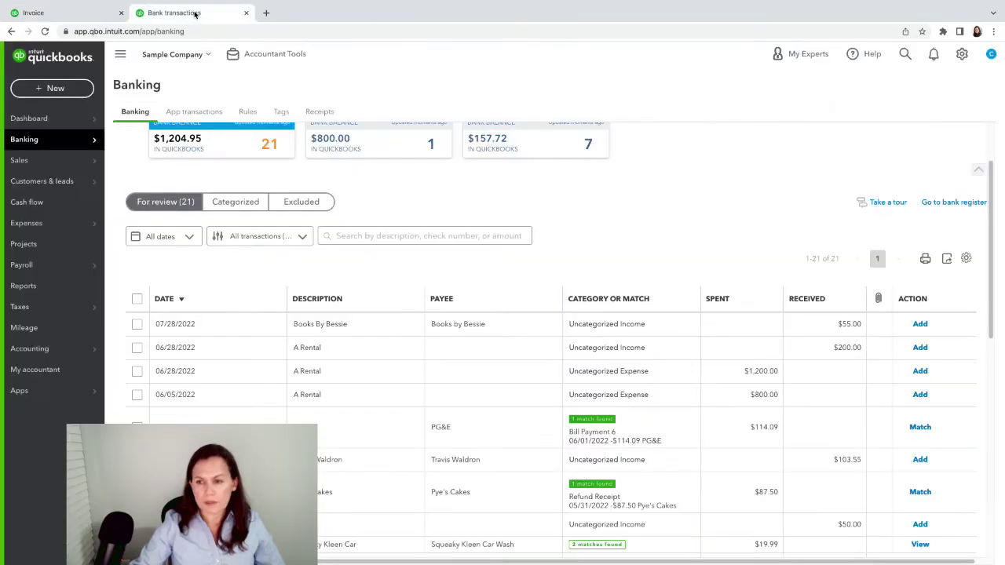
click(102, 15)
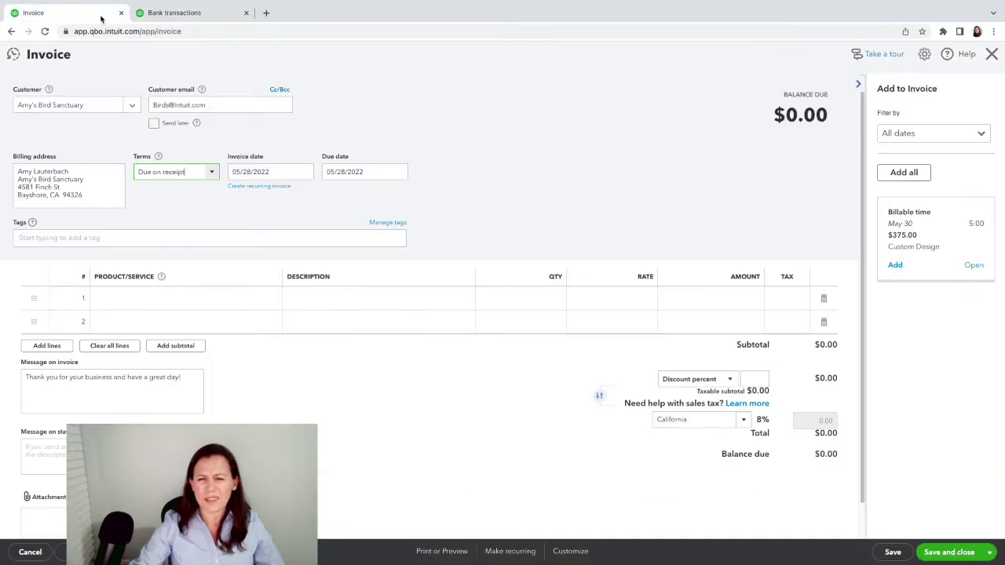
click(305, 172)
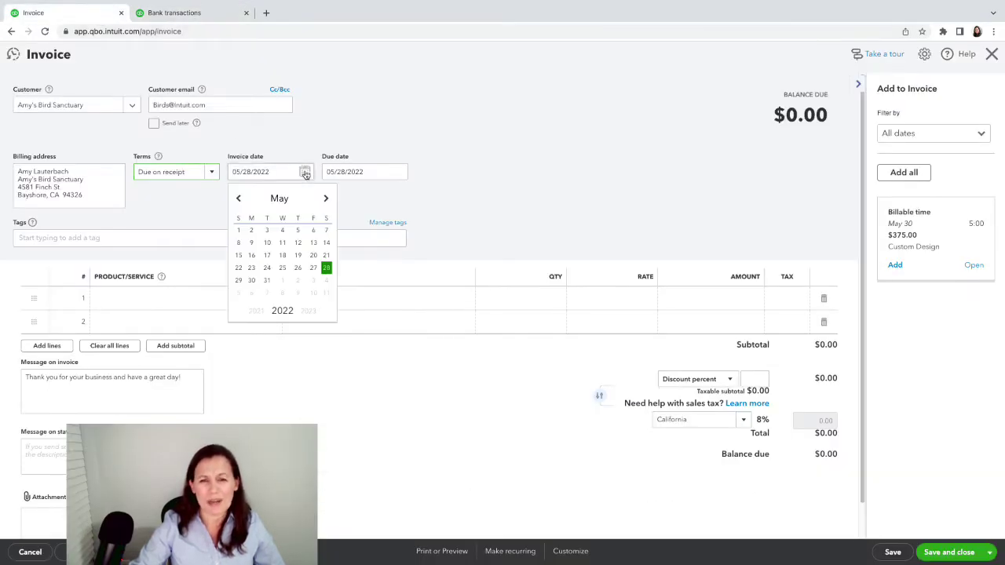
click(326, 200)
click(325, 200)
click(298, 280)
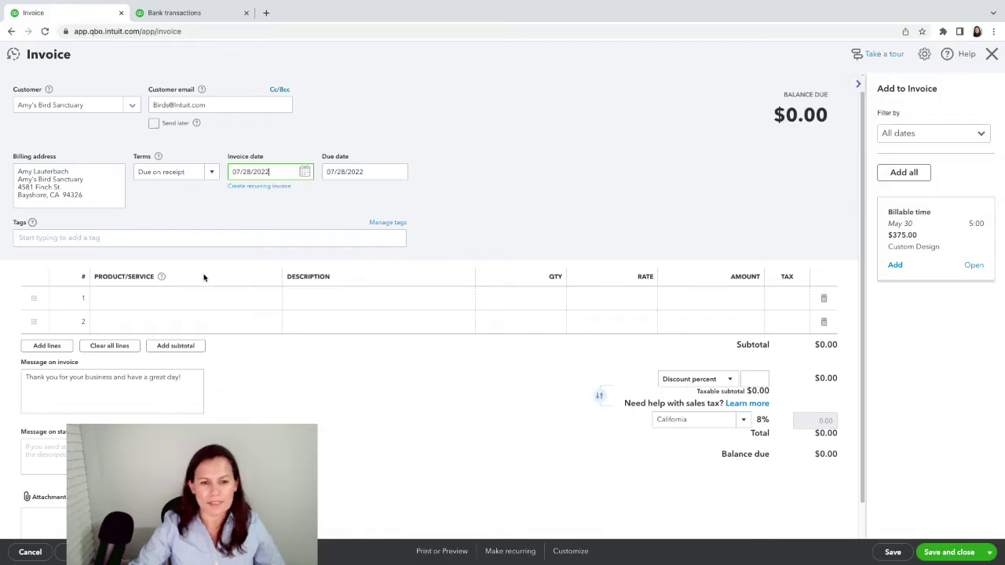
Add the Design:Fountains:Concrete item to the invoice's first line at a rate of 55, consulting the bank feed for the amount.
click(162, 298)
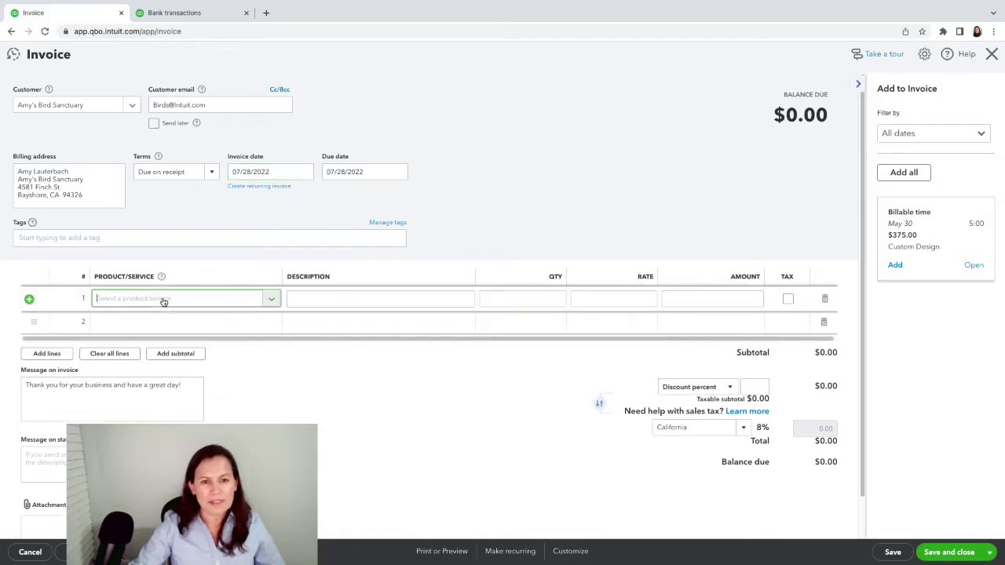
click(274, 300)
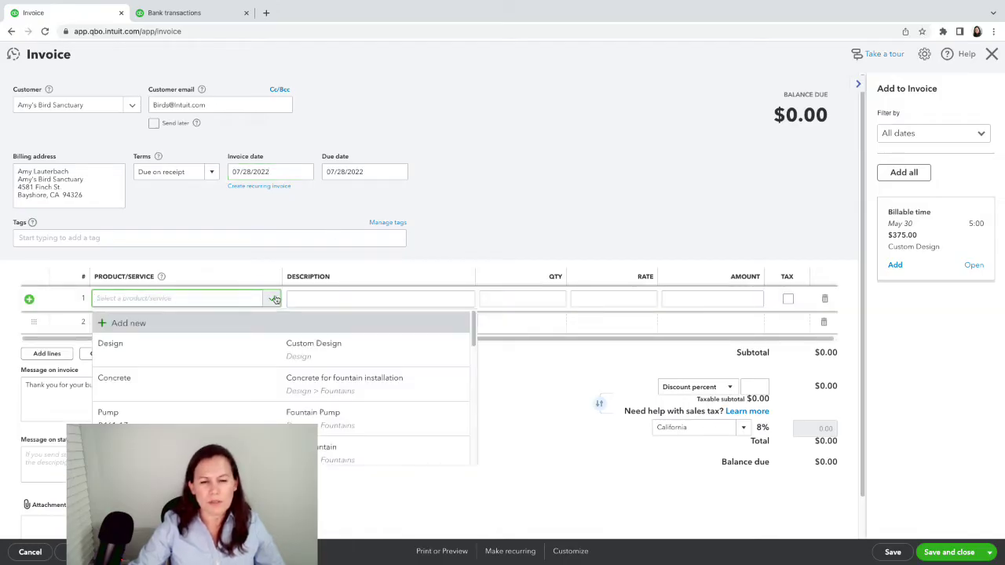
click(183, 380)
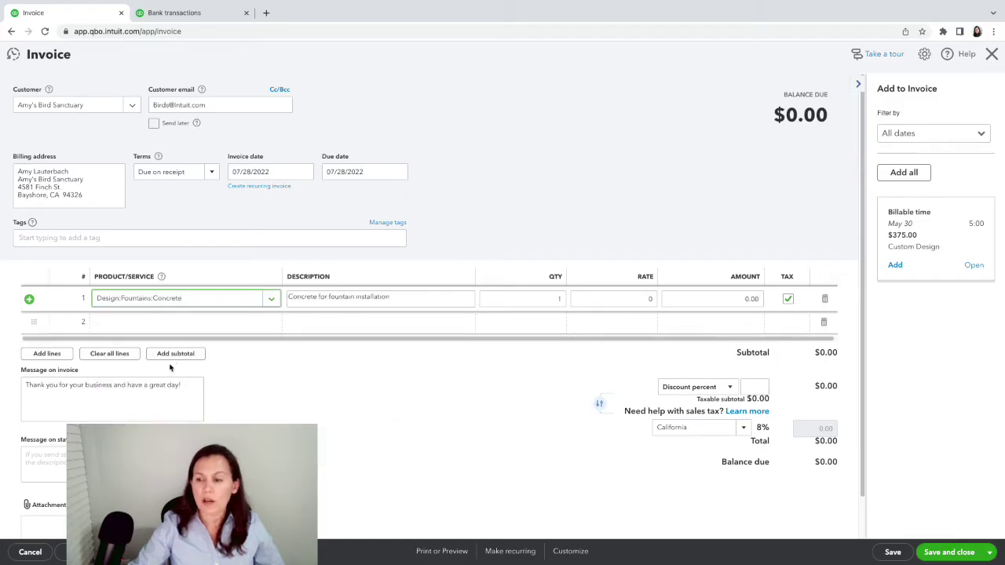
click(639, 298)
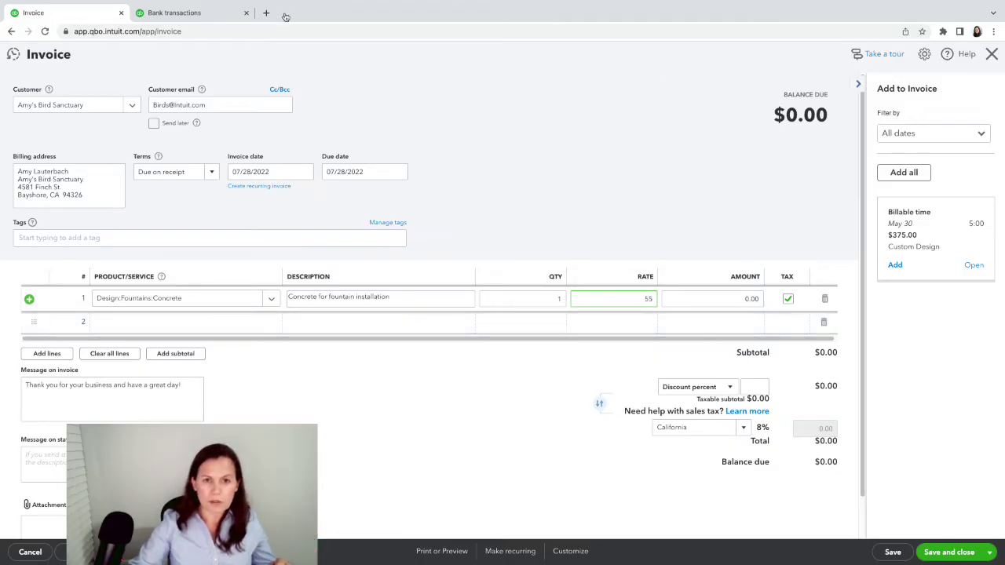
click(186, 16)
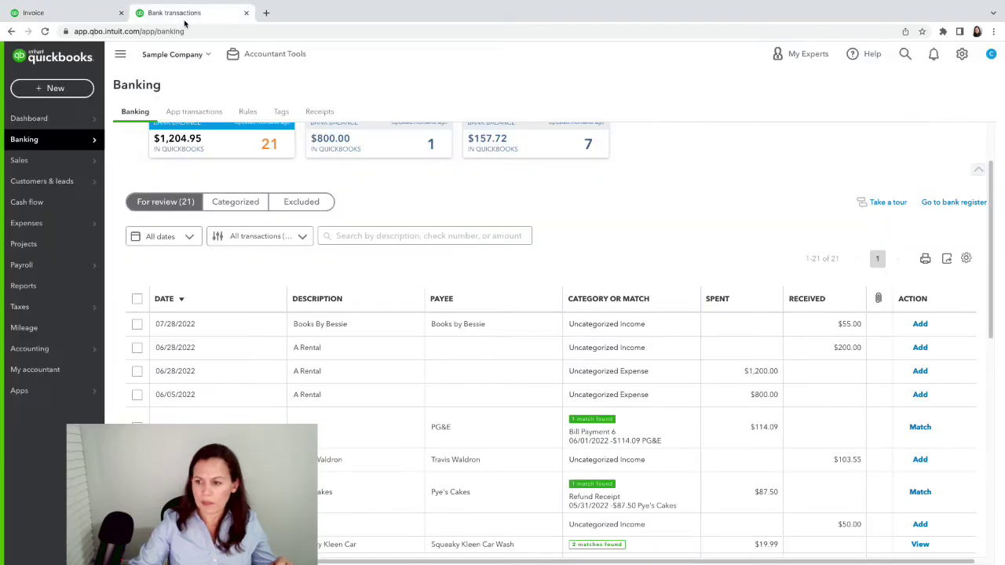
click(98, 15)
key(Tab)
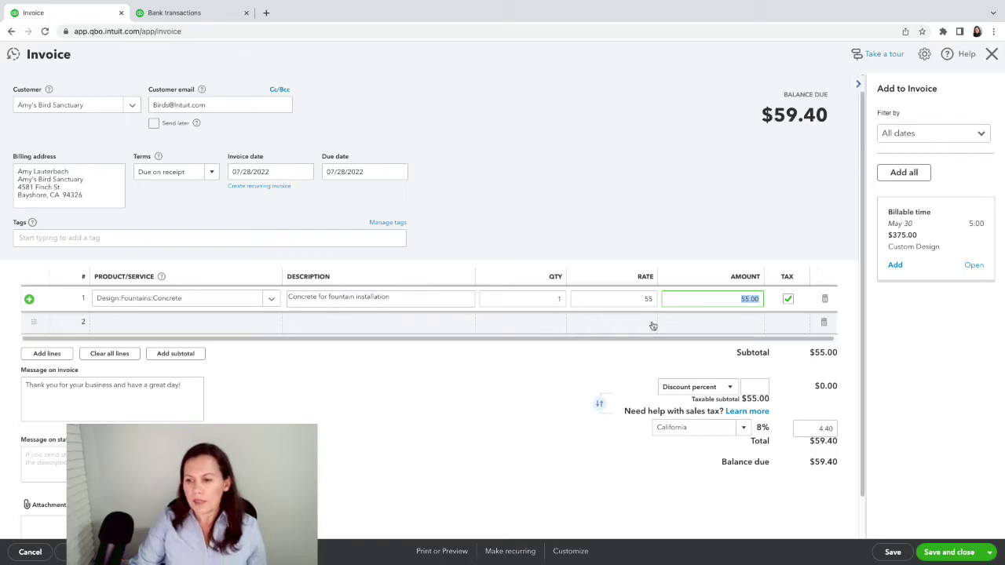
Review the invoice's sales tax and total, and save and close the invoice.
scroll(731, 340, down, 2)
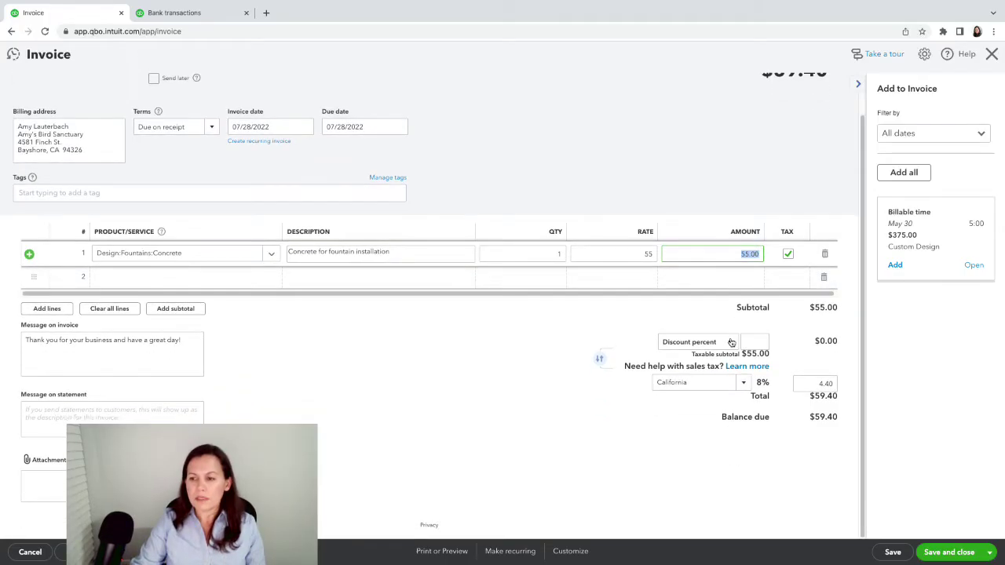
scroll(731, 343, up, 1)
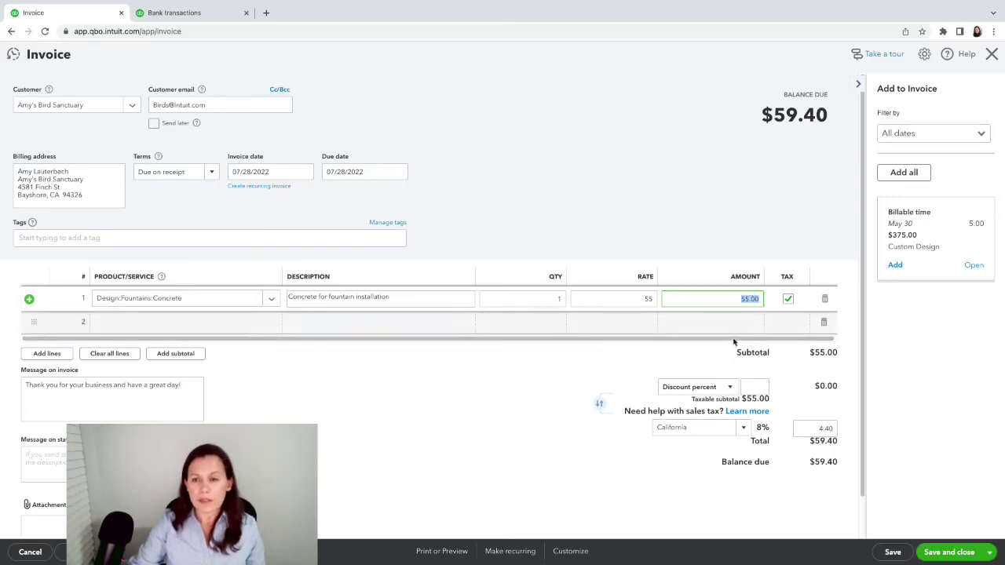
scroll(730, 349, down, 1)
scroll(730, 343, up, 1)
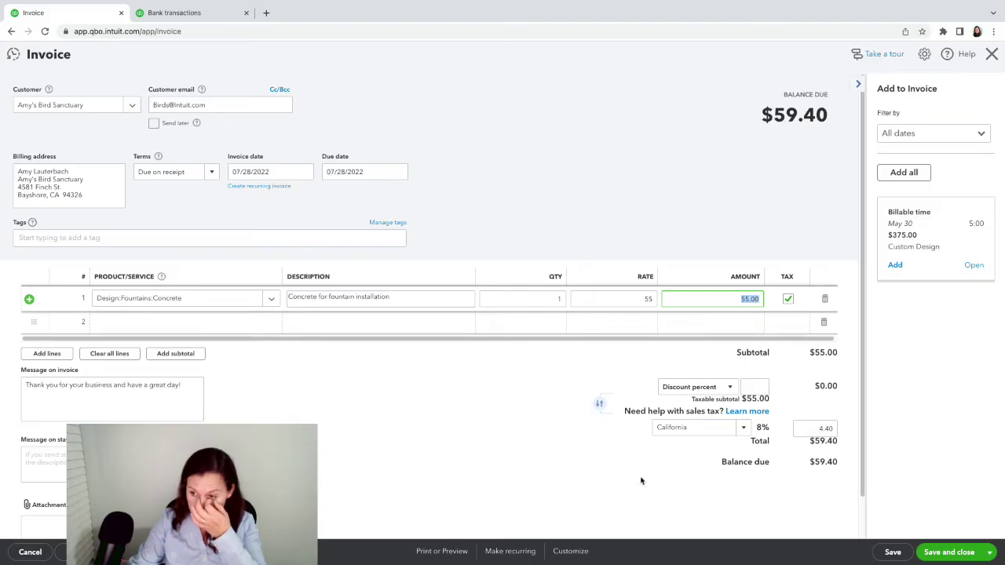
click(975, 554)
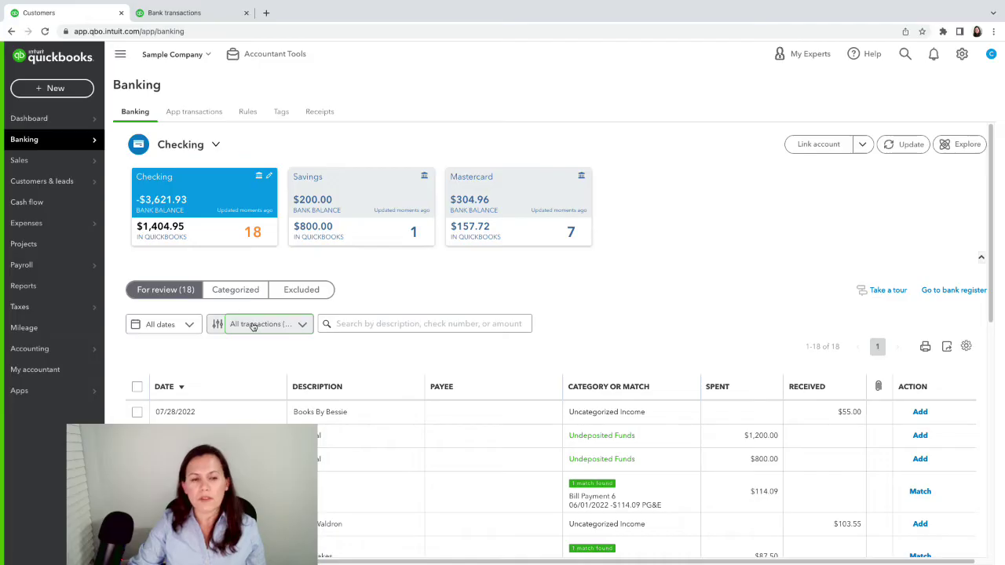
Receive the payment for Amy's Bird Sanctuary's 07/28/2022 invoice into Undeposited Funds, and save and close it.
mouse_move(22, 270)
mouse_move(47, 170)
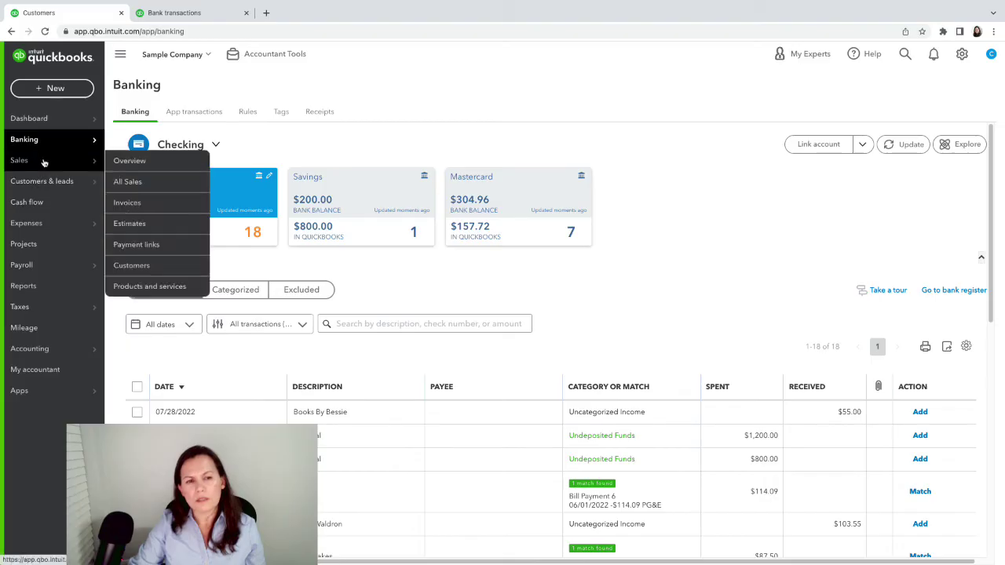
click(126, 266)
click(260, 299)
click(201, 343)
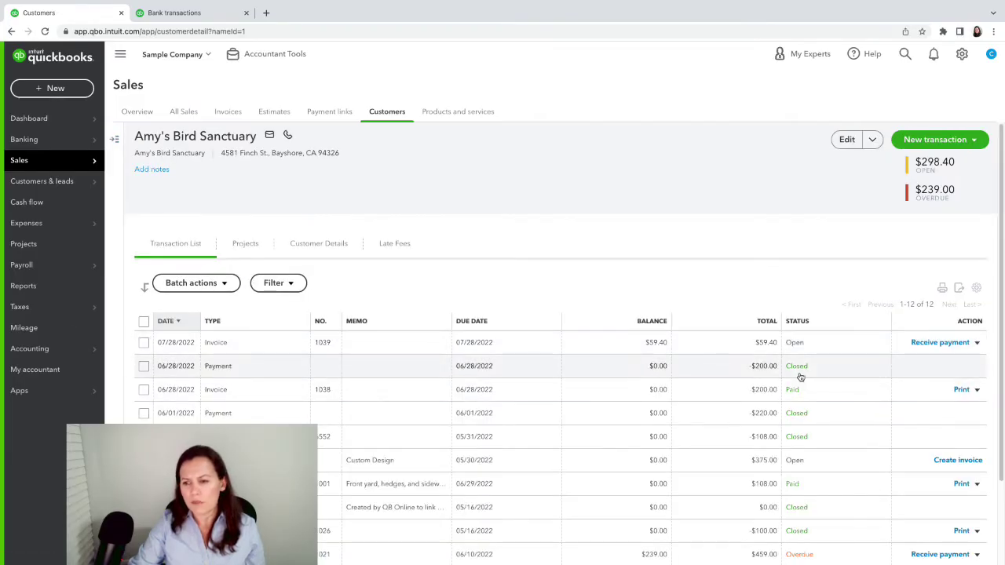
click(930, 343)
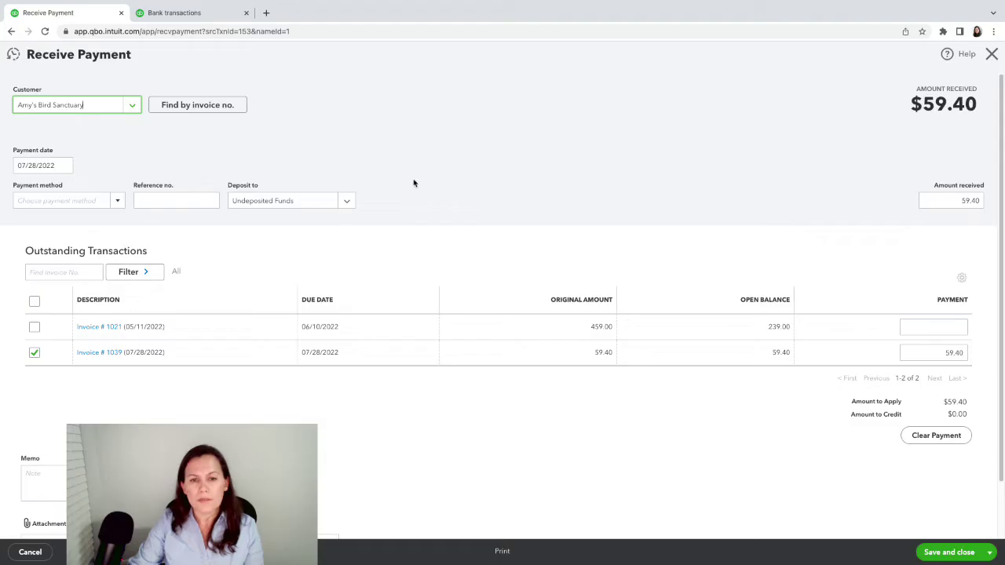
click(946, 558)
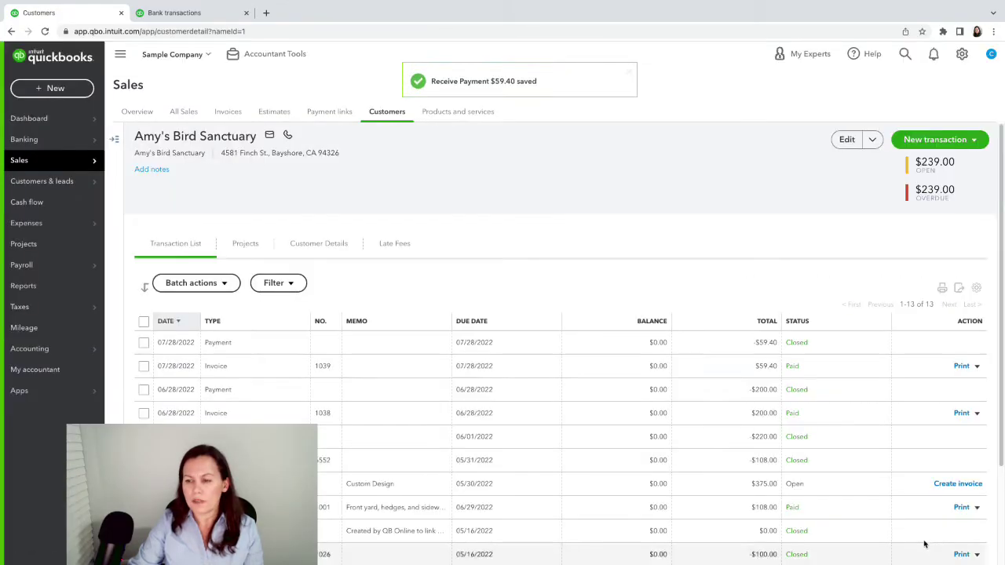
Create and save a bank deposit to Checking with the $59.40 Amy's Bird Sanctuary payment, and go to the bank transactions.
click(35, 93)
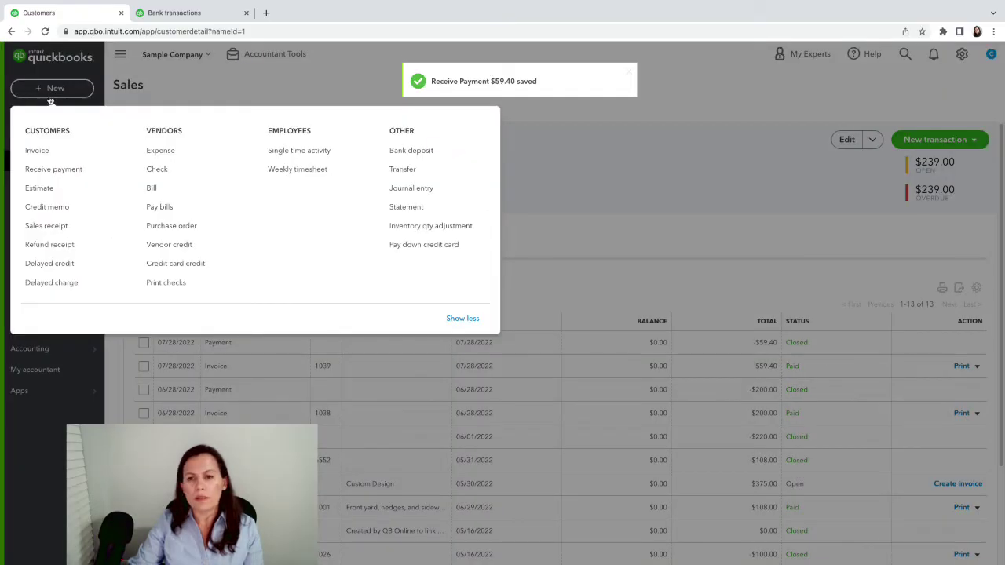
click(425, 156)
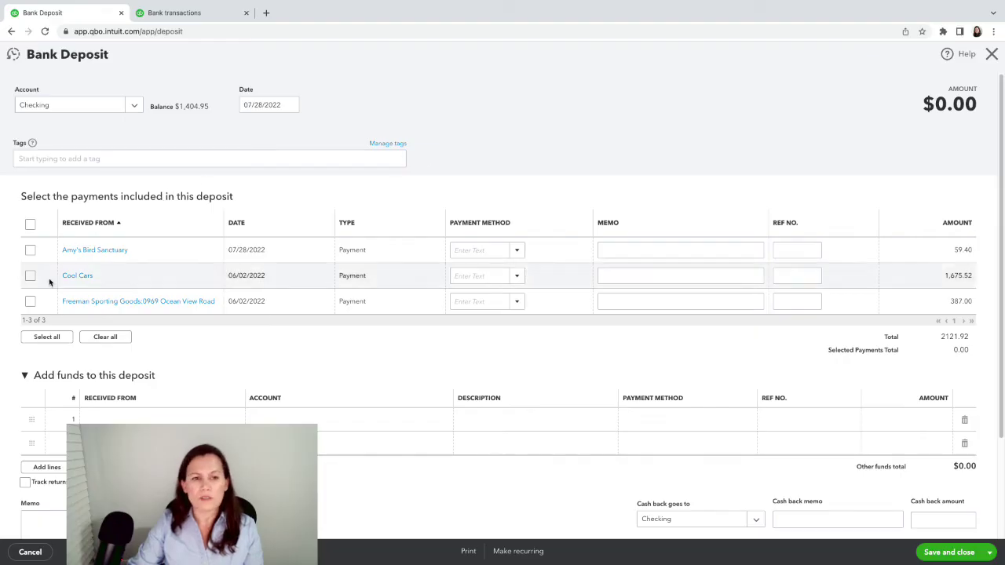
click(30, 249)
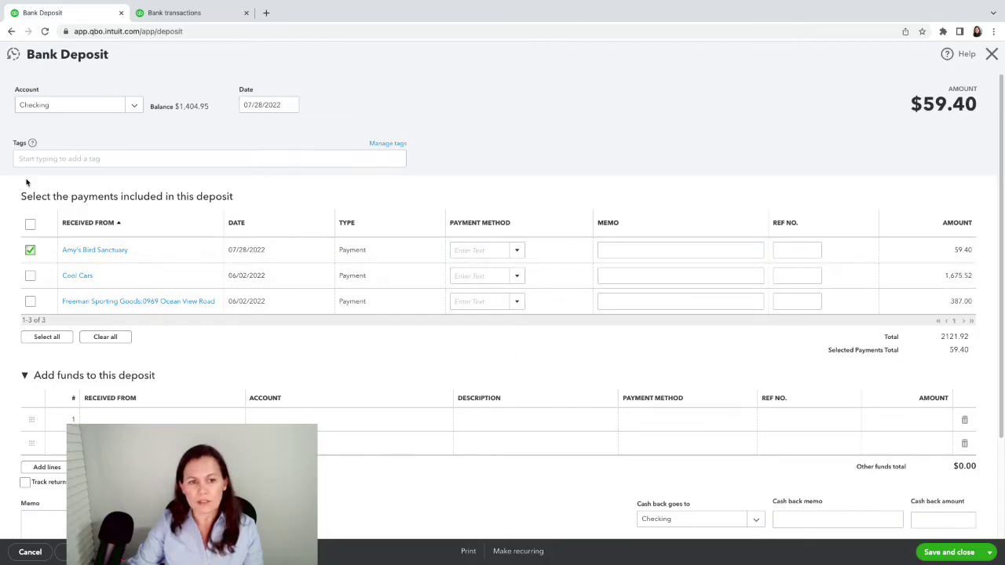
click(964, 553)
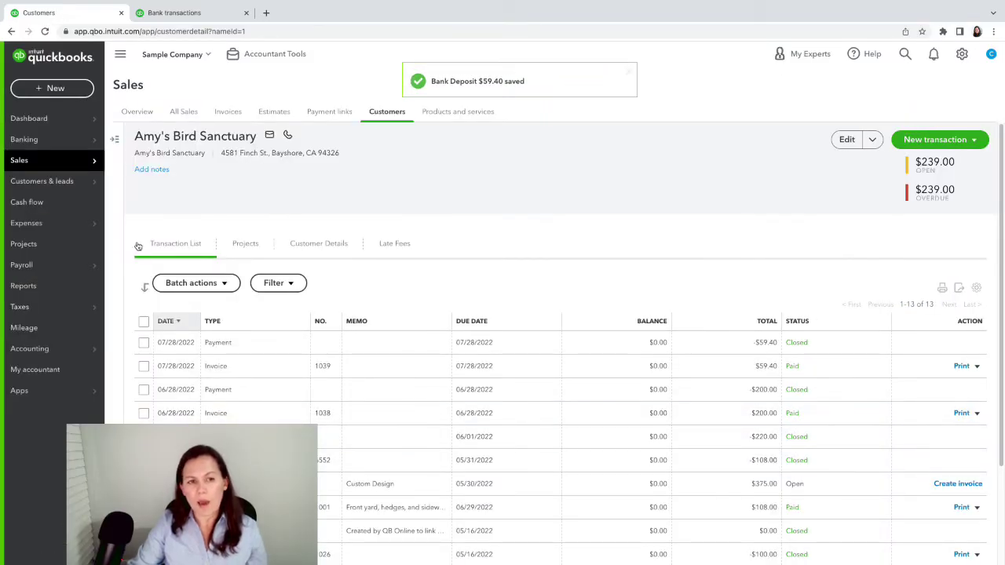
mouse_move(24, 139)
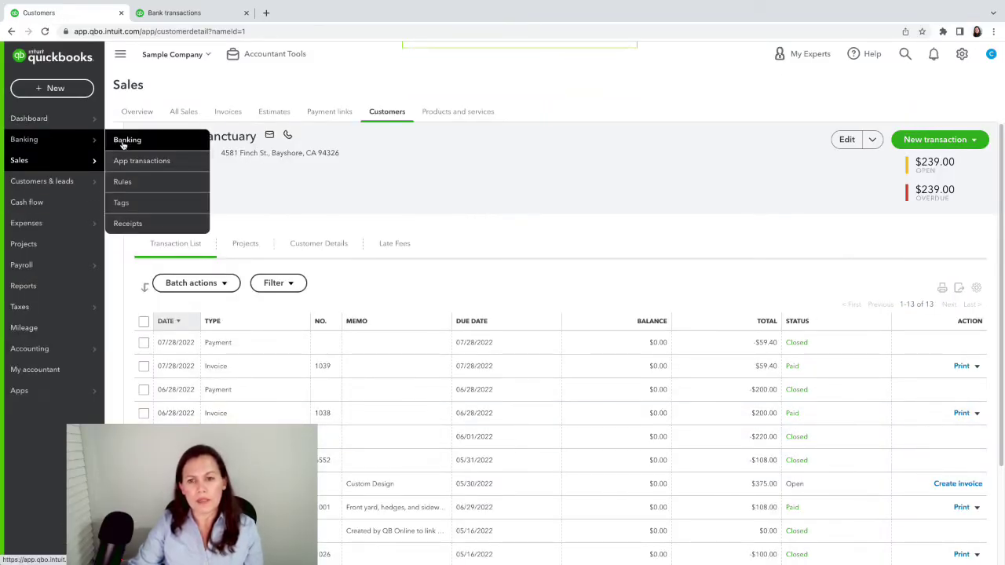
click(123, 139)
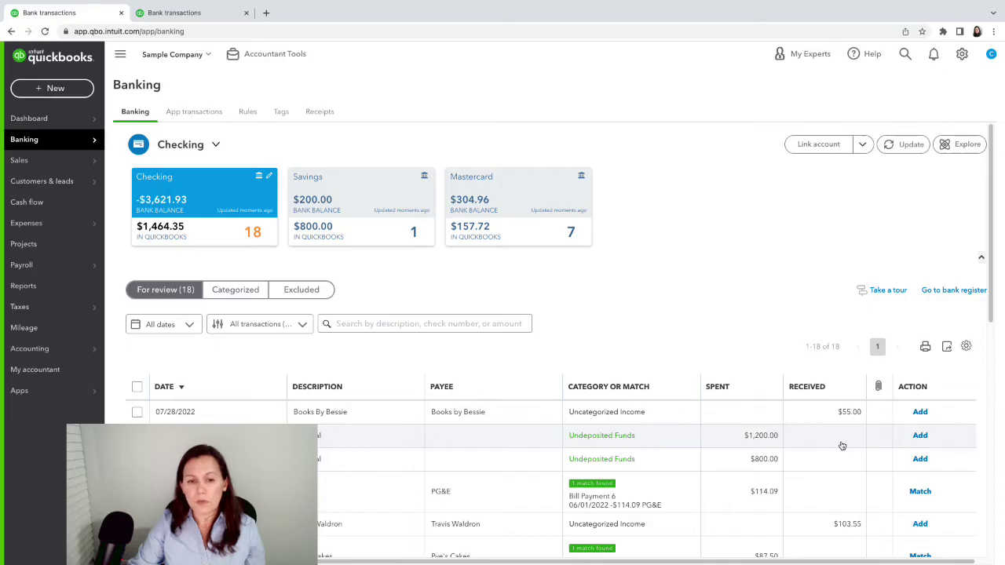
Add the $55.00 Books By Bessie transaction as Uncategorized Income, undo that categorization and return to the transactions for review.
click(920, 413)
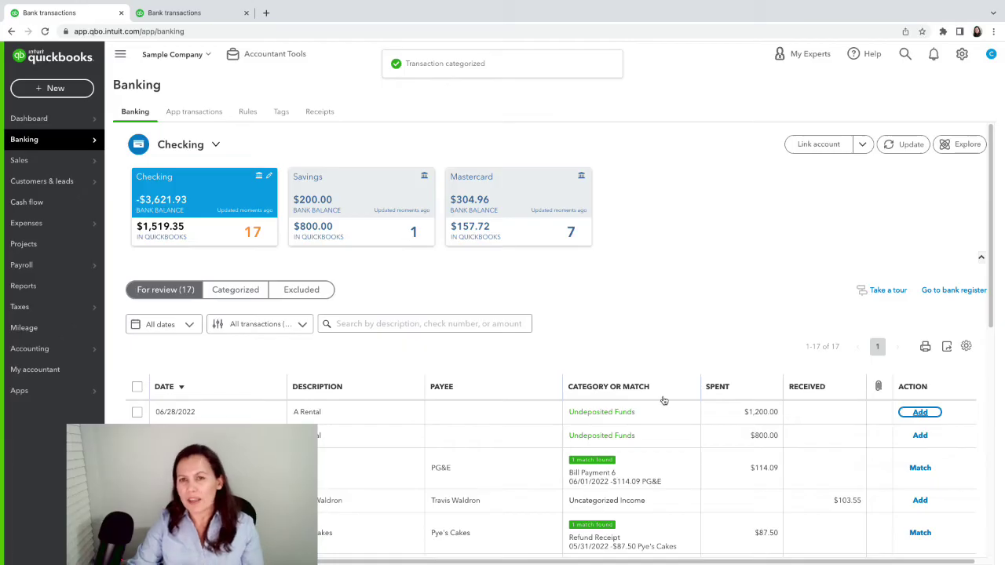
click(237, 292)
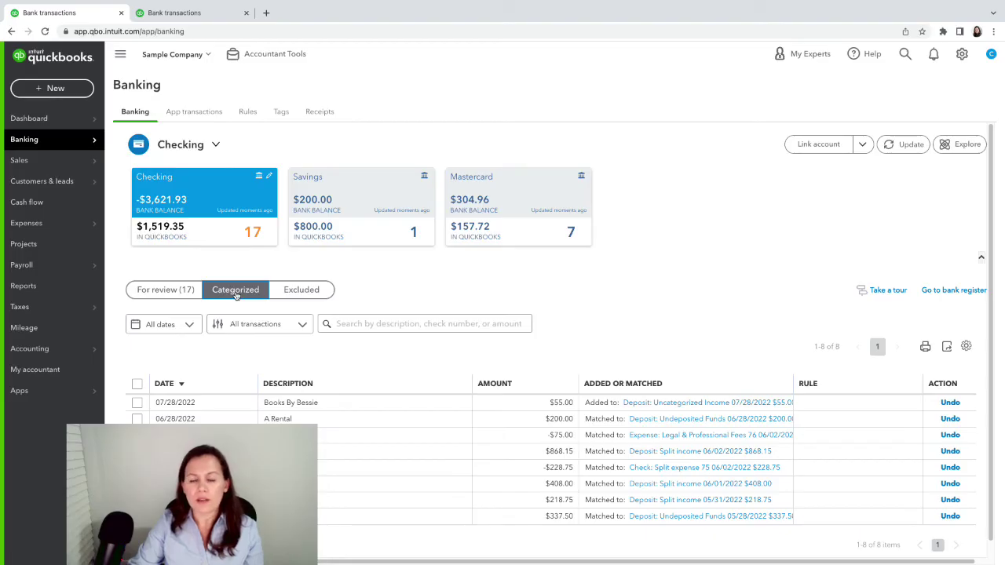
click(950, 402)
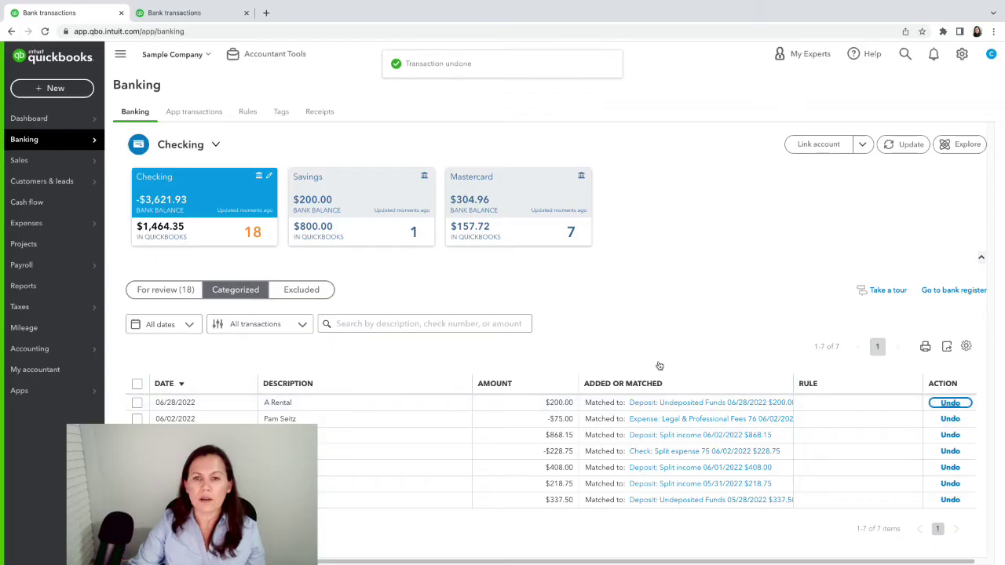
click(154, 289)
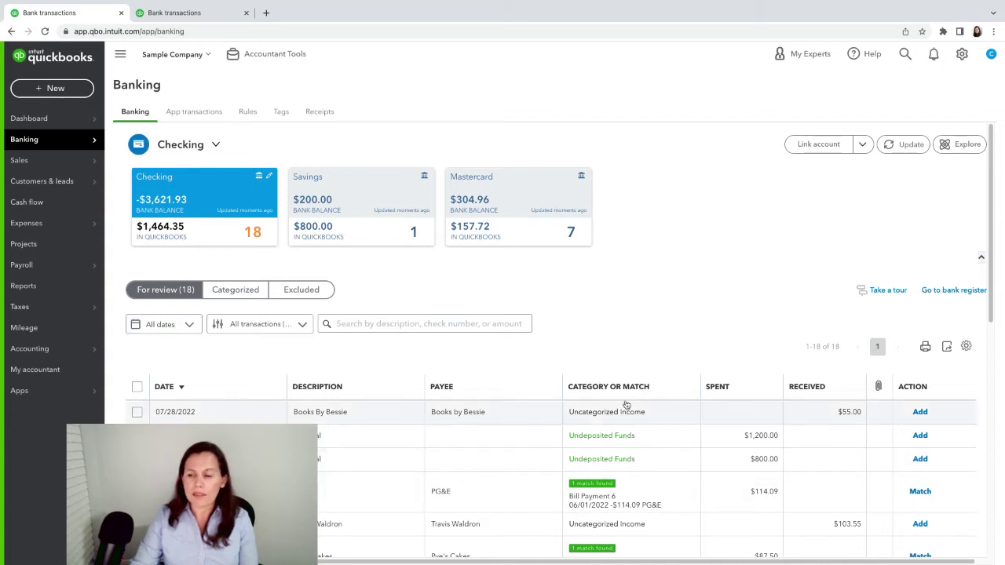
Look through the candidate records for matching the $55.00 Books By Bessie transaction, and close the match search without saving.
click(842, 415)
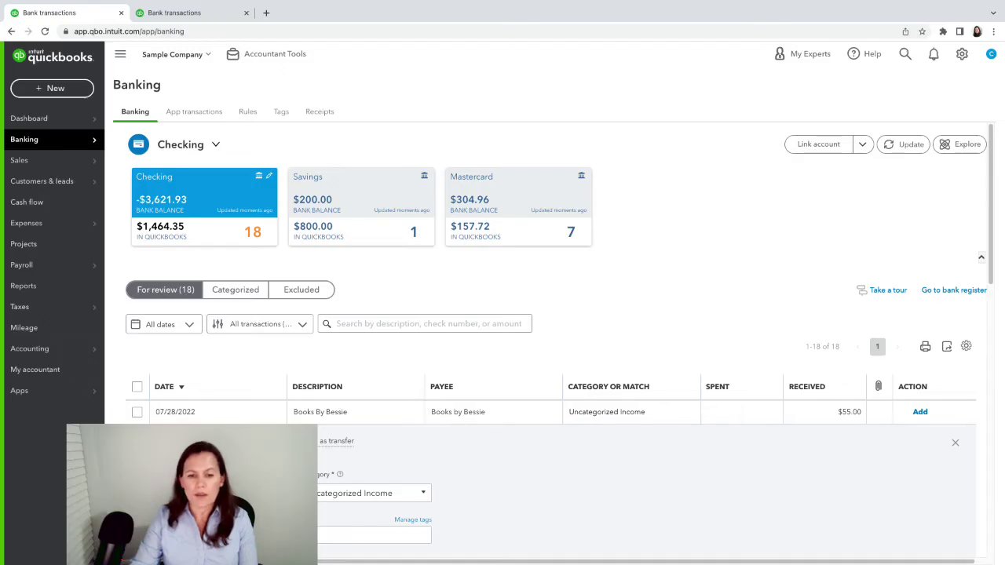
click(224, 441)
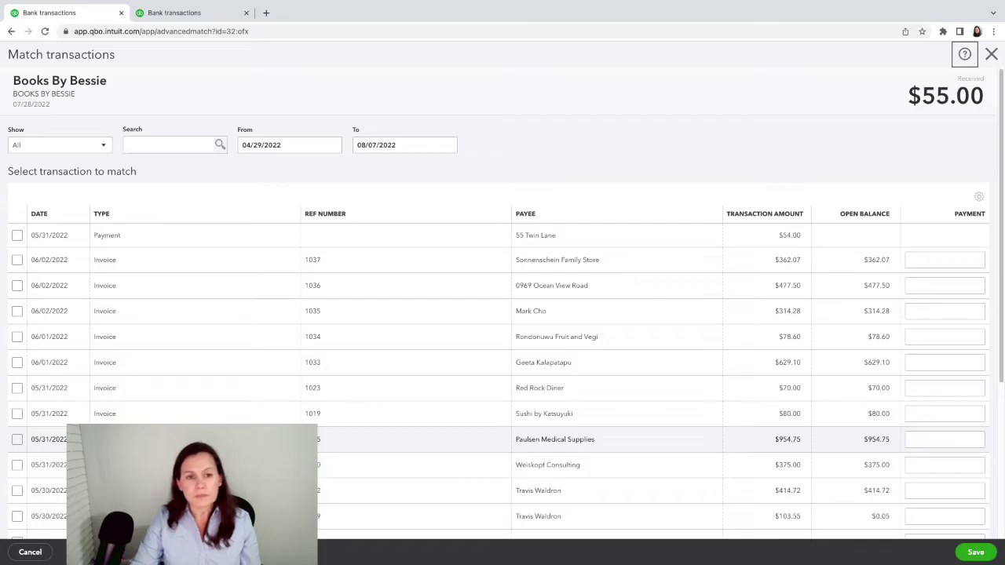
scroll(503, 303, down, 5)
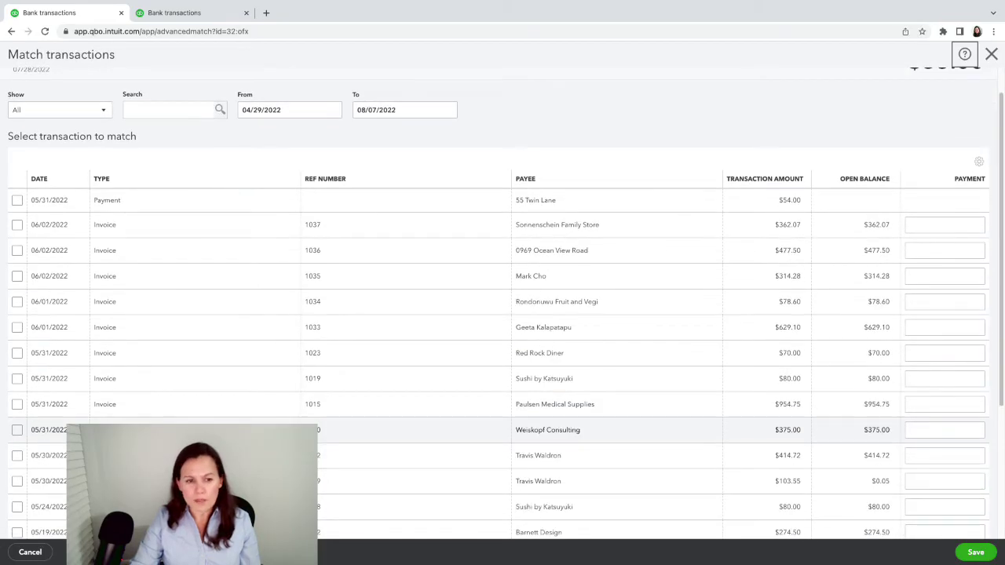
scroll(502, 303, up, 5)
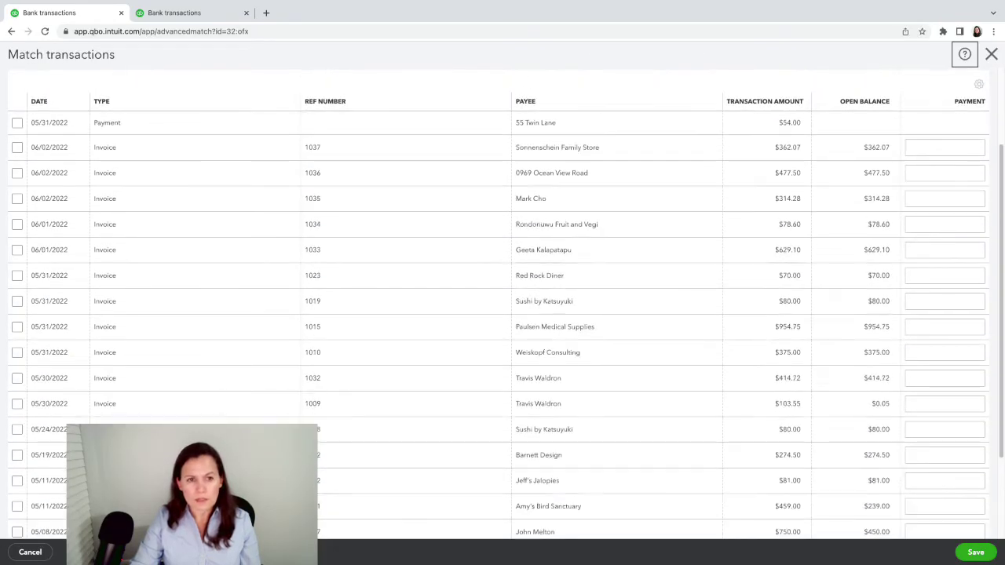
click(991, 54)
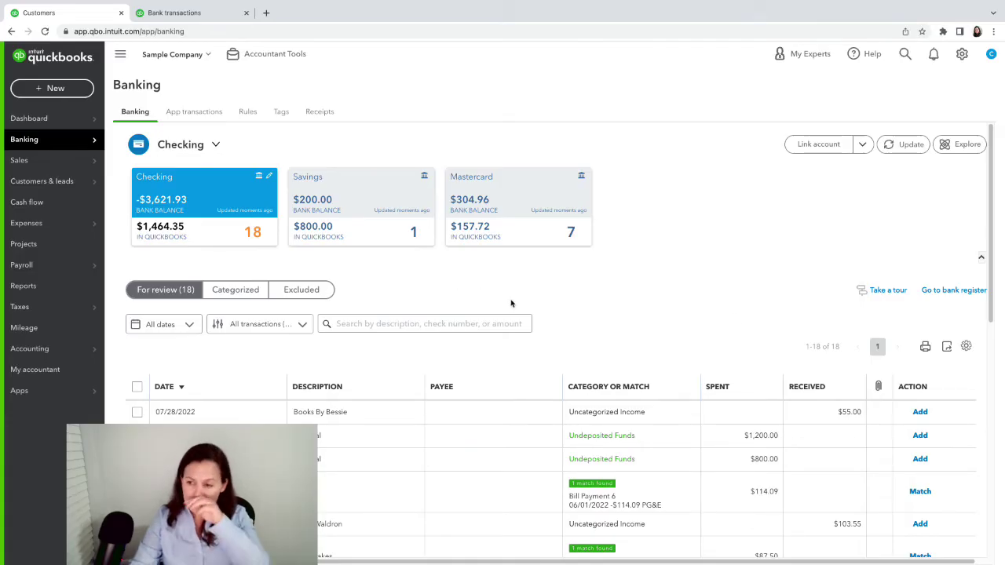
Start a new bank deposit and open the 07/28/2022 deposit of $59.40 from the recent deposits.
click(45, 92)
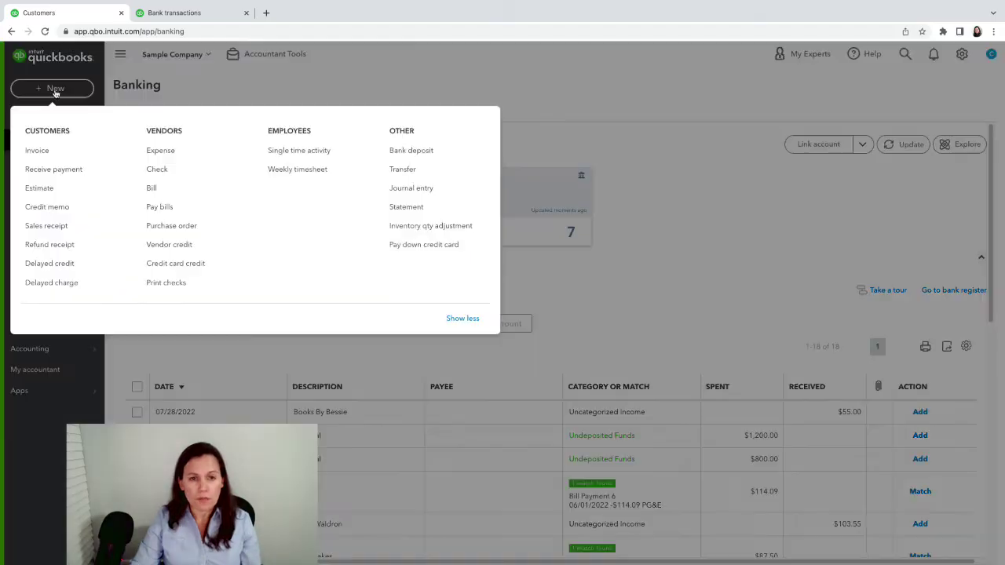
click(406, 155)
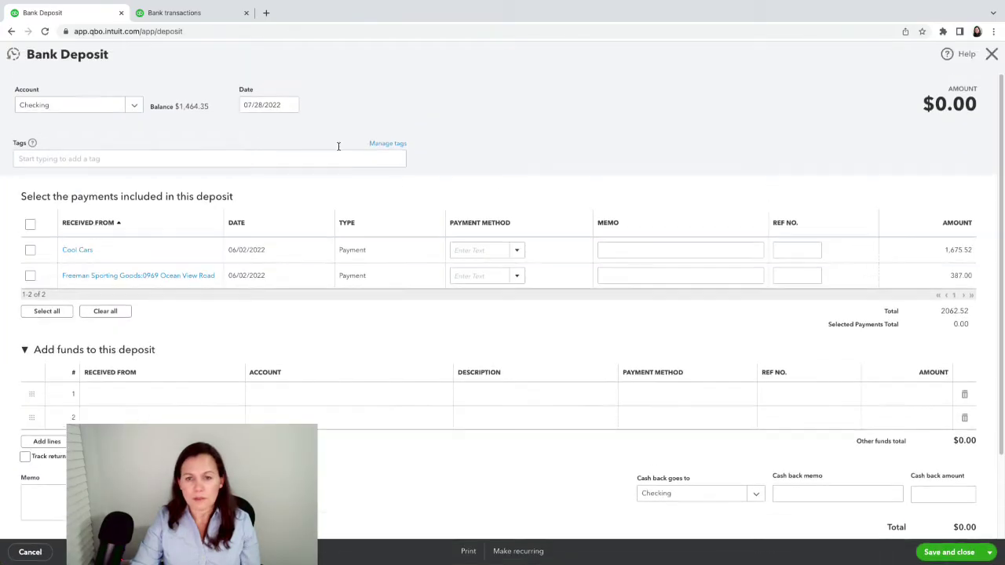
click(14, 59)
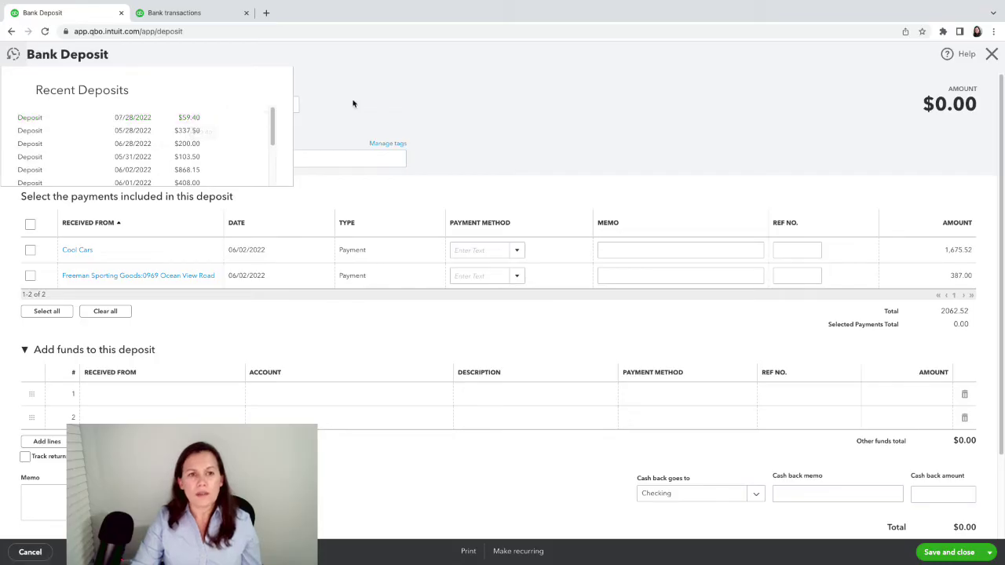
click(194, 121)
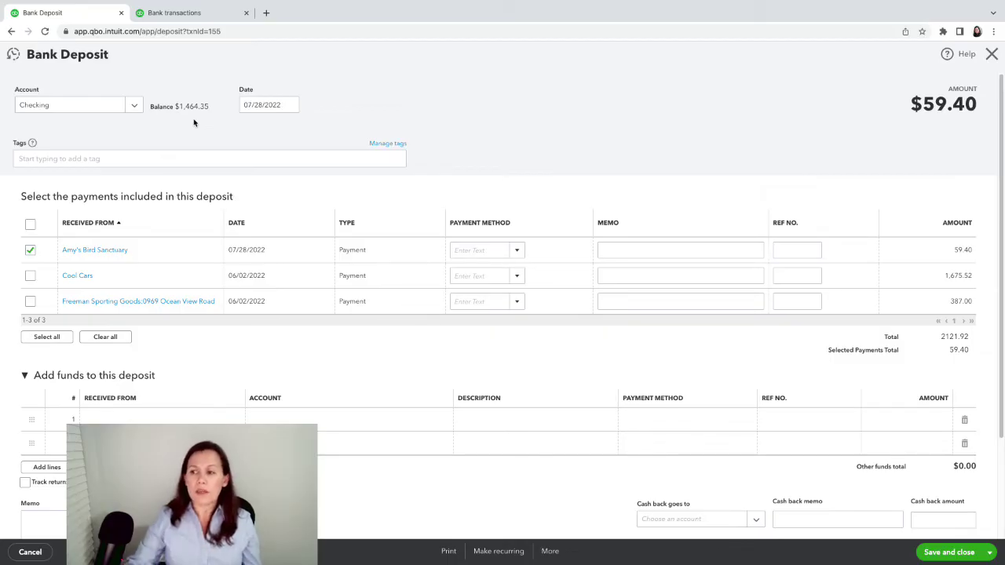
Add a funds line to the deposit received from Amy's Bird Sanctuary with the account Discounts given.
click(157, 420)
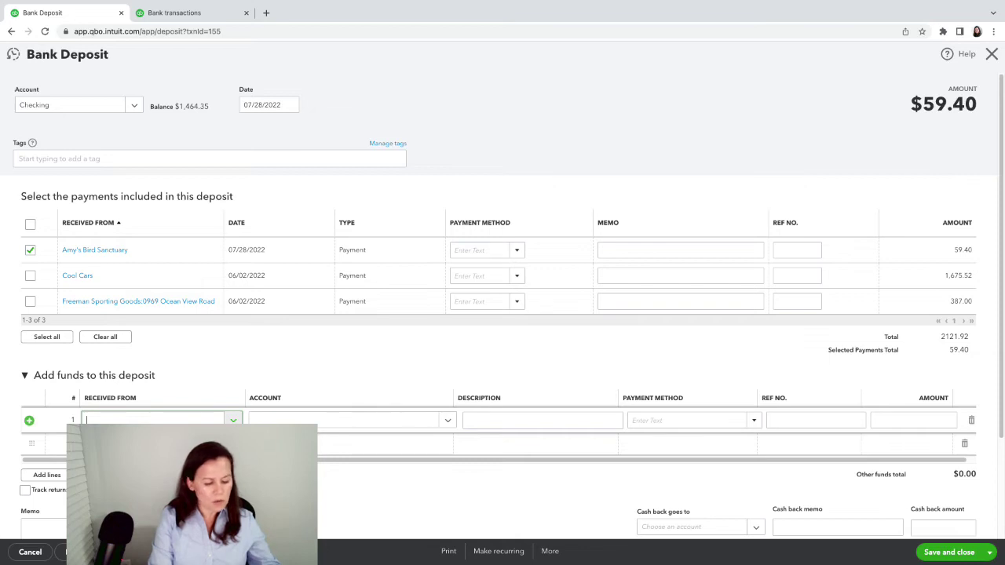
text(a)
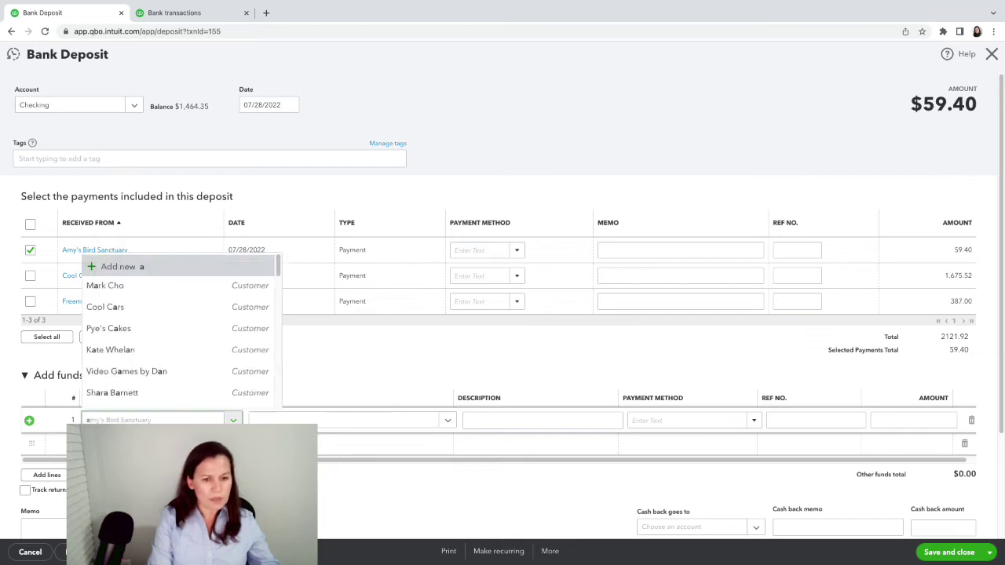
text(my's Bird Sanctuary)
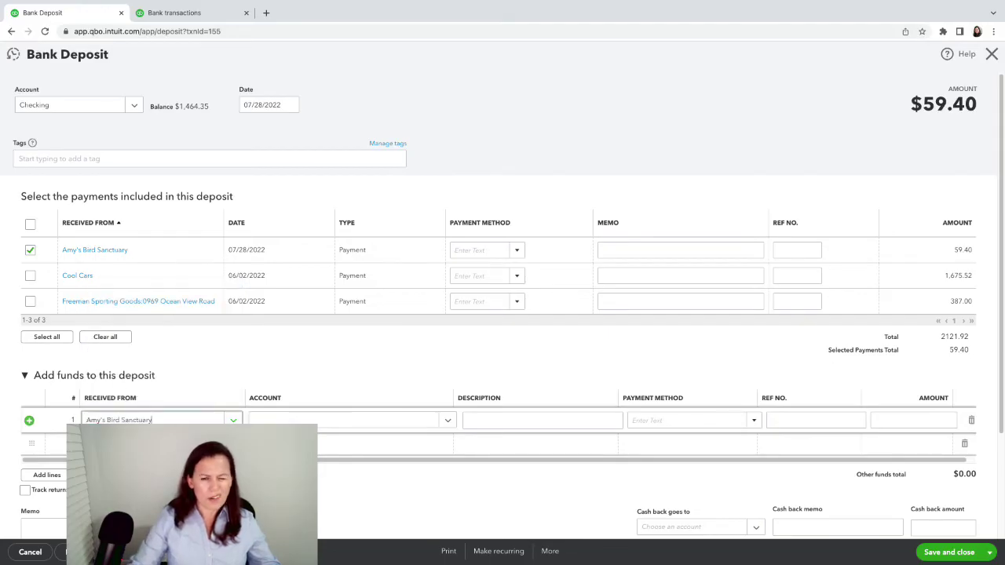
key(Tab)
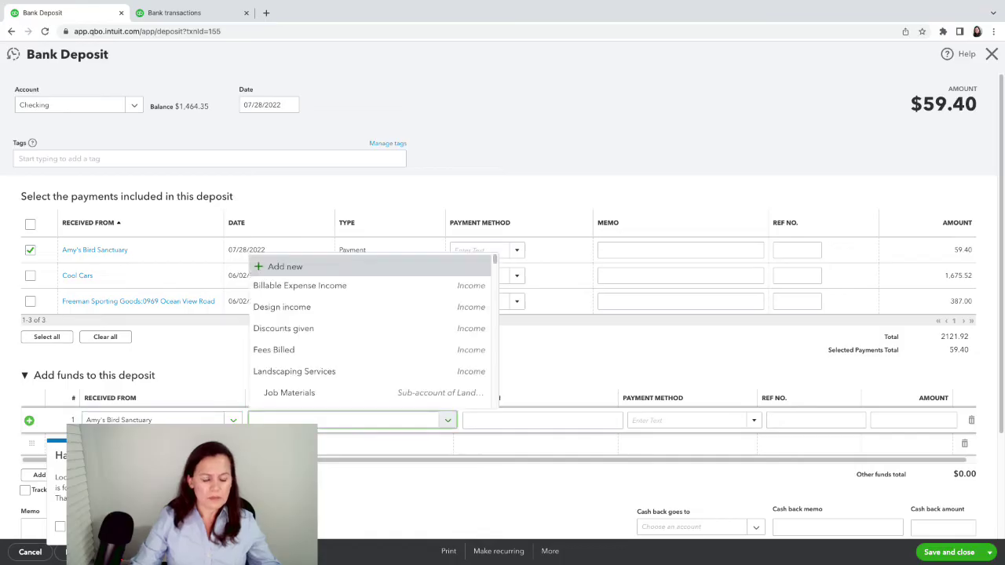
text(discoun)
click(324, 463)
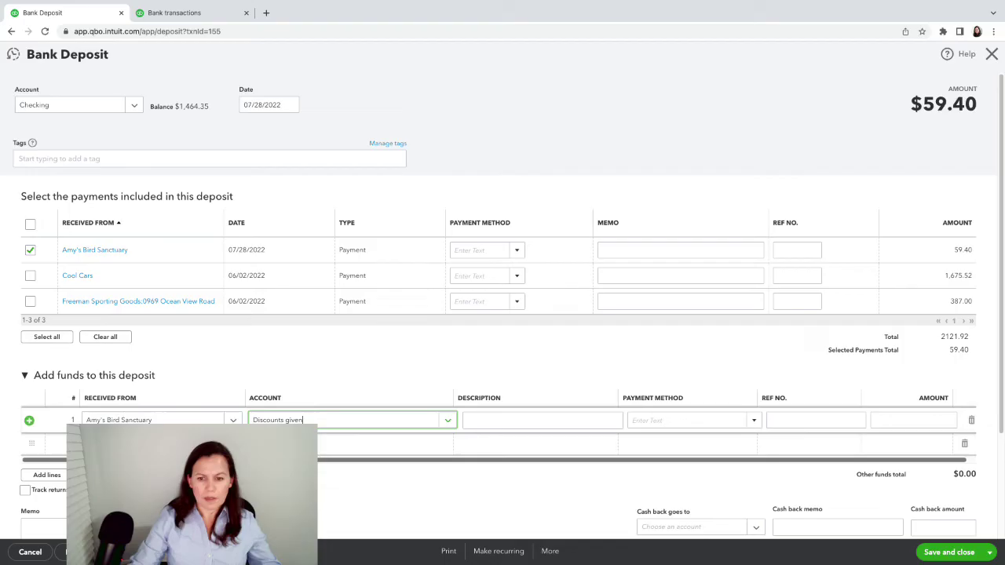
Set the Discounts given line's amount to -4.40, review the deposit total, and save and close the deposit.
click(892, 419)
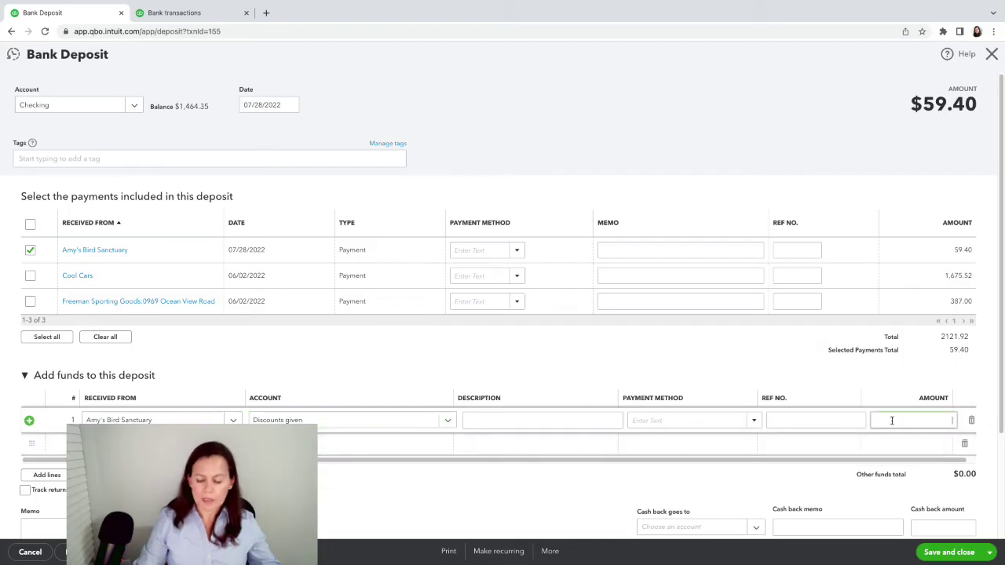
text(-)
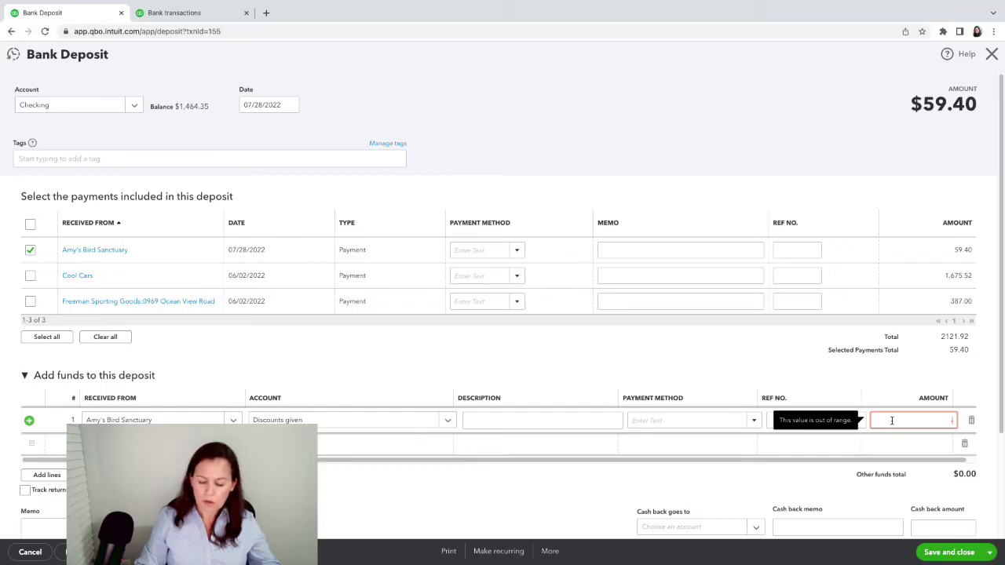
text(4.40)
key(Tab)
scroll(949, 487, down, 2)
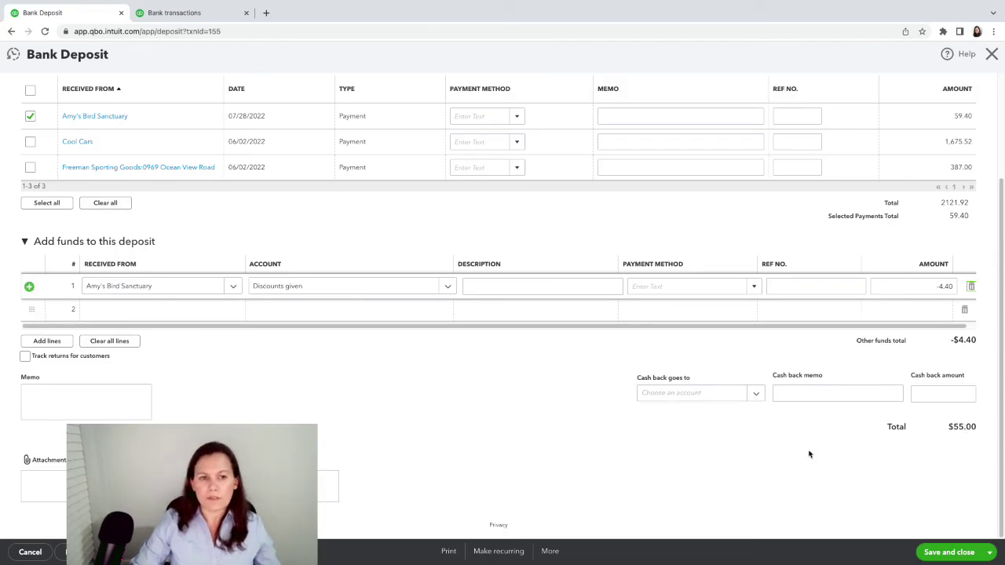
scroll(809, 455, up, 2)
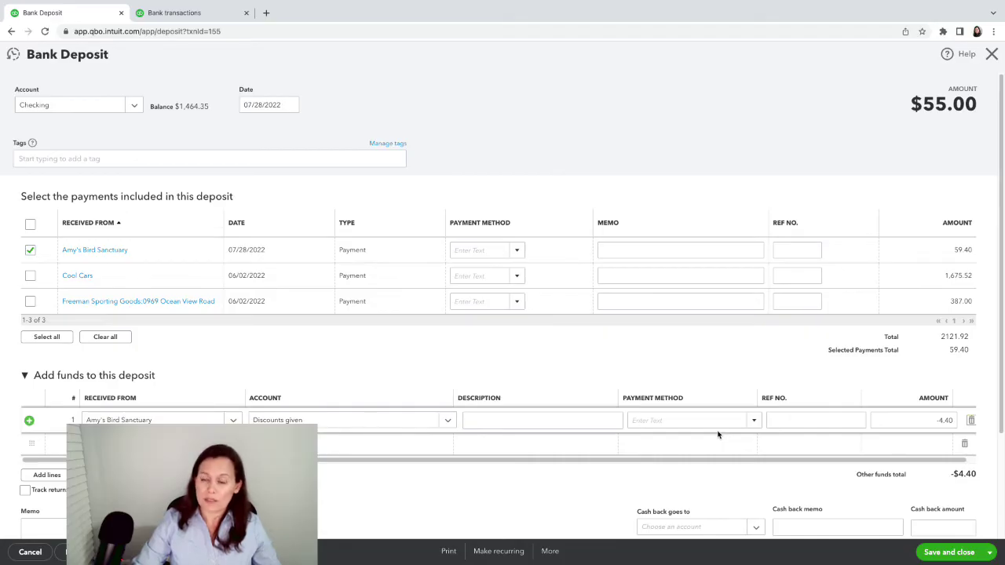
click(931, 554)
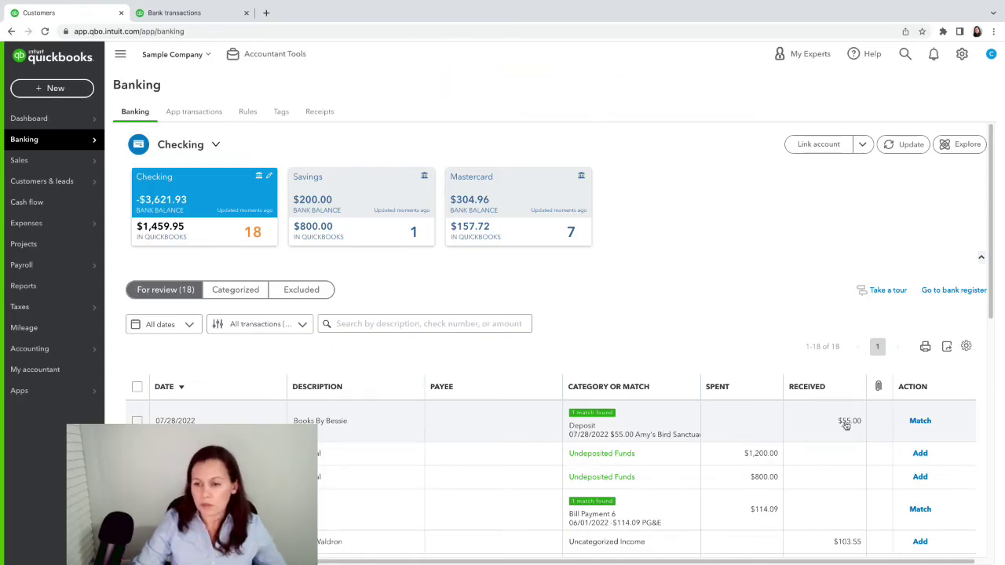
Open the Amy's Bird Sanctuary deposit suggested as the match for the $55.00 Books By Bessie transaction, and delete that deposit.
click(845, 425)
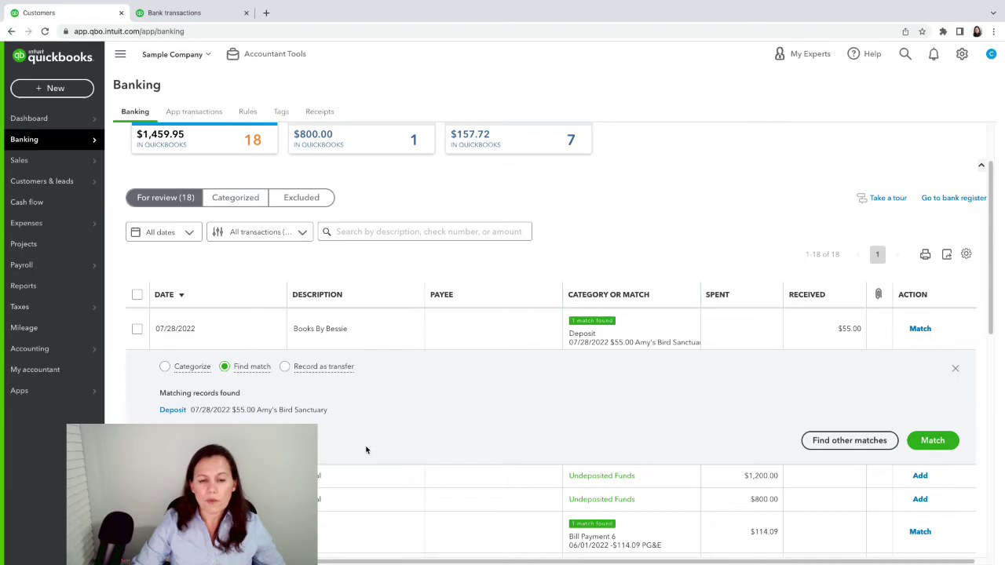
click(173, 409)
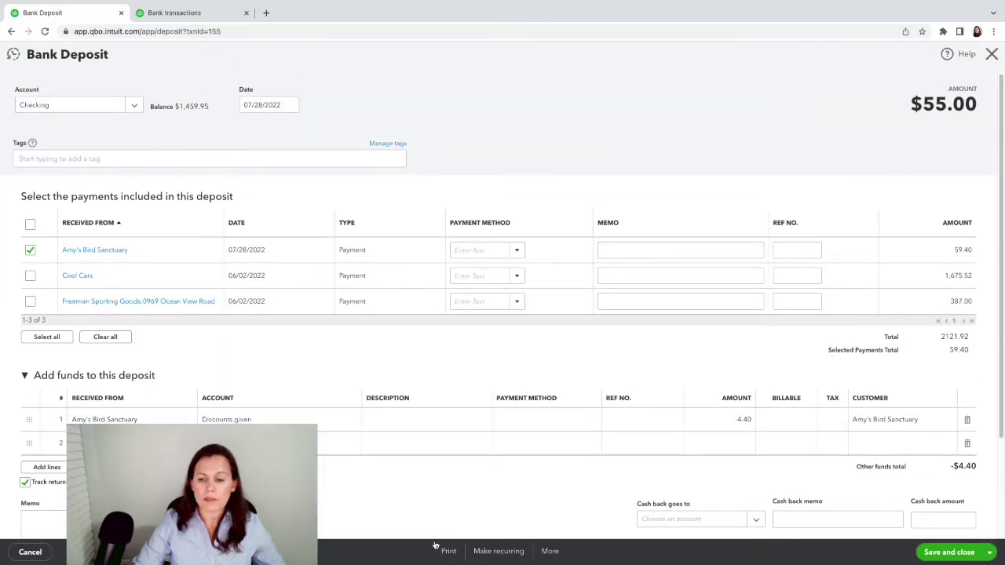
click(549, 551)
click(546, 482)
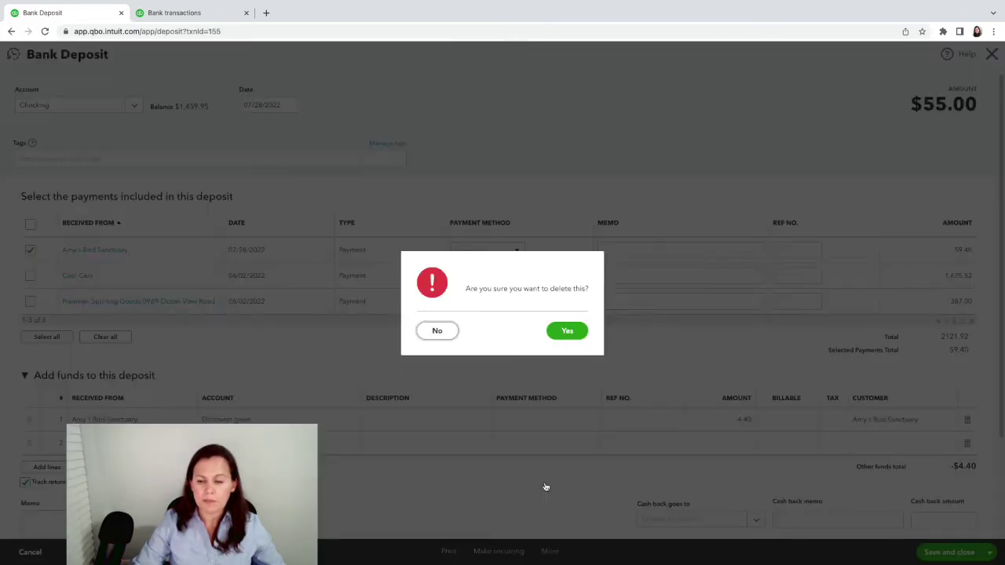
click(568, 332)
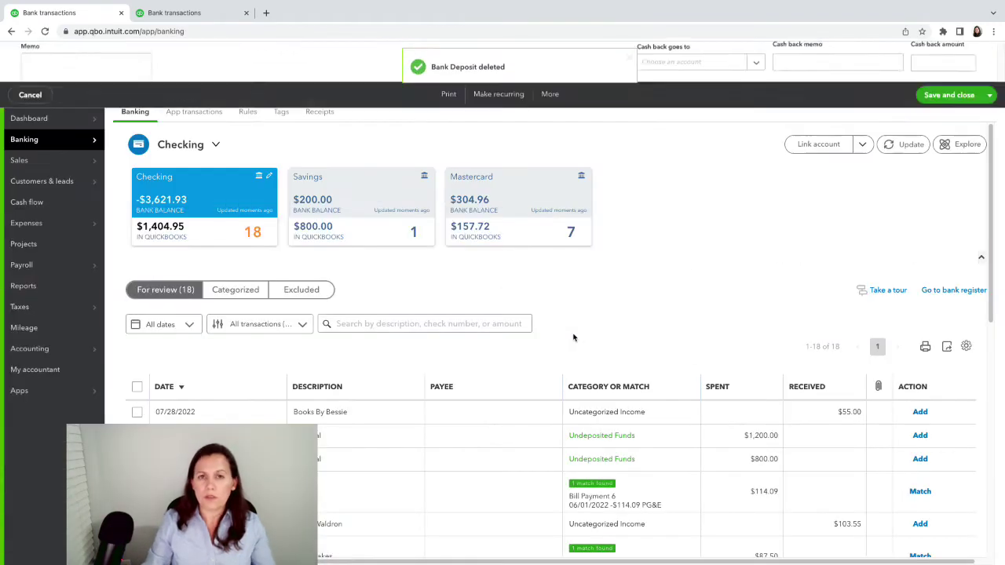
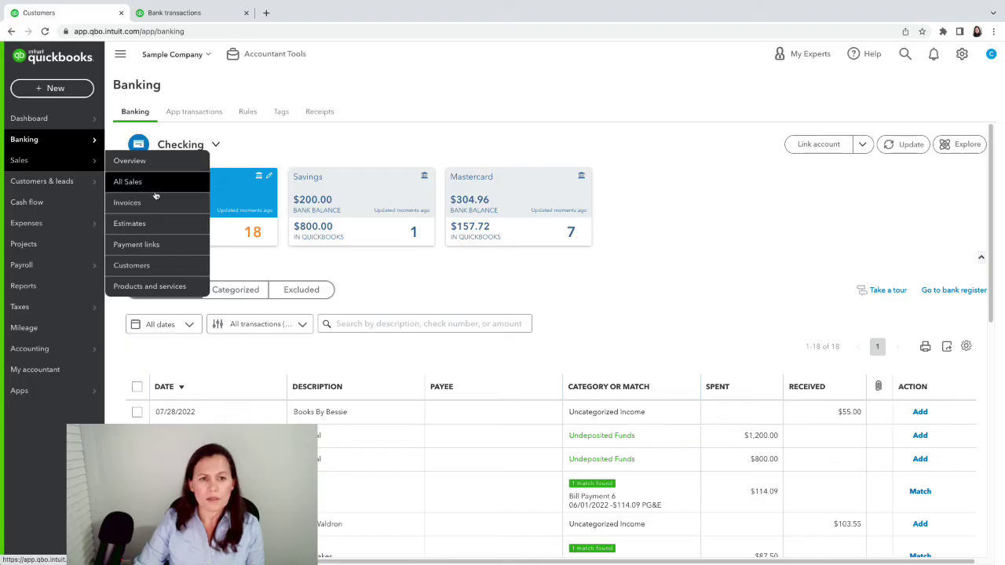
Open the 07/28/2022 invoice of $59.40 from Amy's Bird Sanctuary's customer transaction list.
click(150, 205)
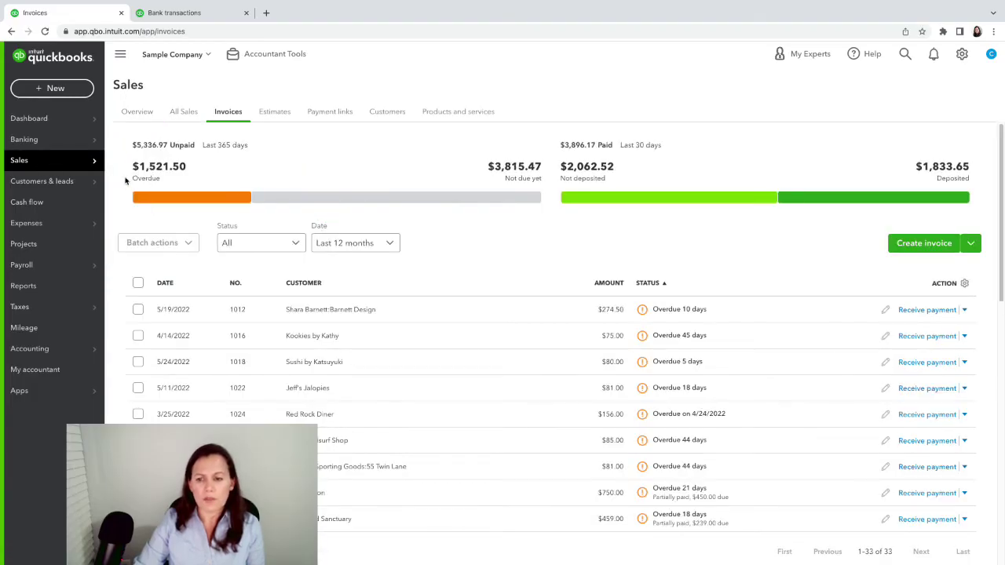
click(385, 114)
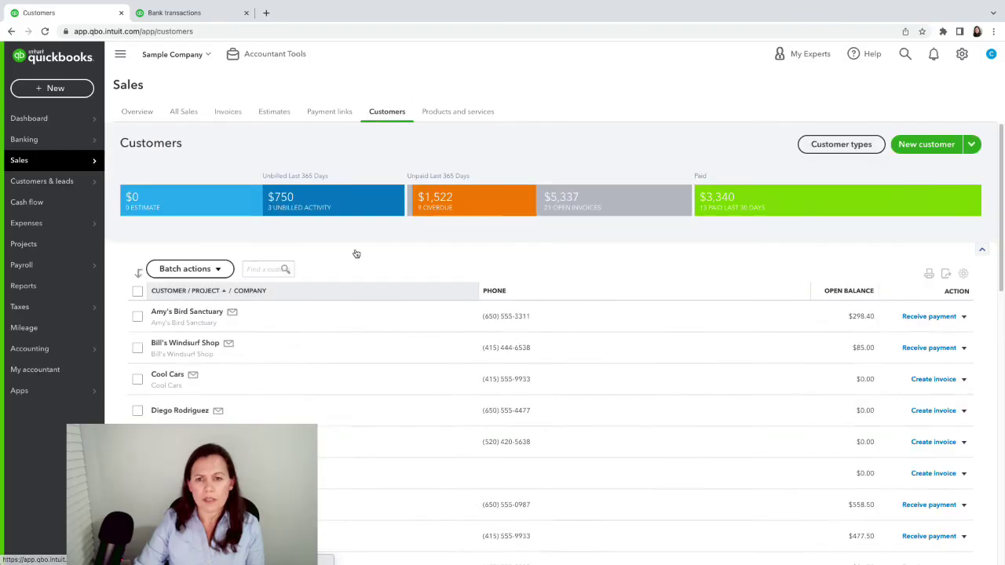
click(198, 343)
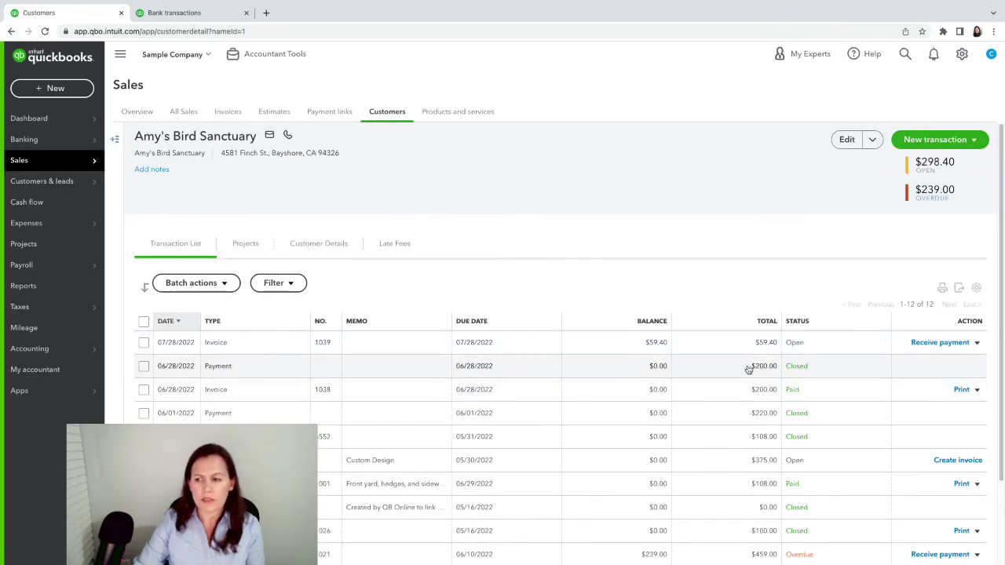
click(766, 345)
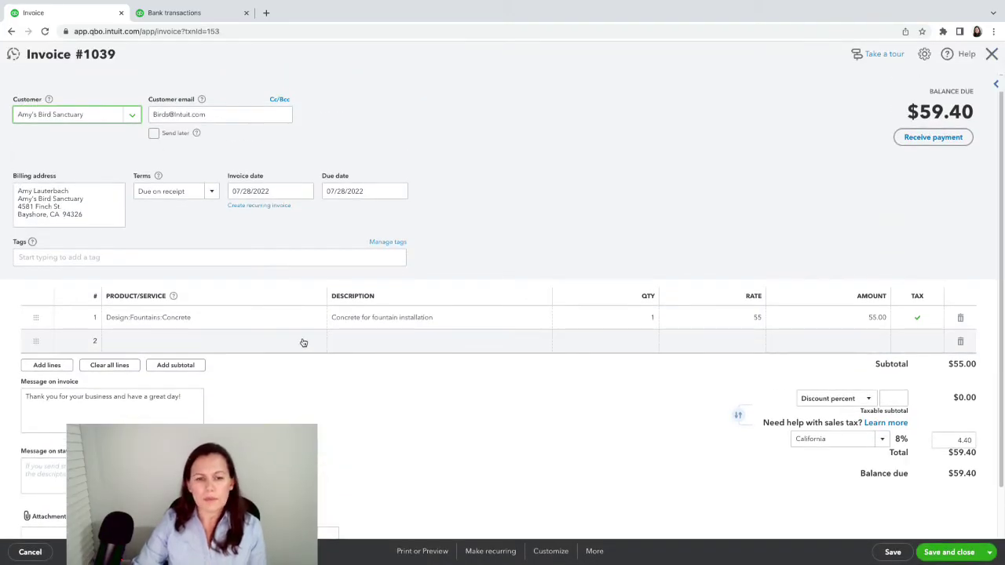
Add a second invoice line for Discount & Refunds with a rate of -4.40.
click(288, 341)
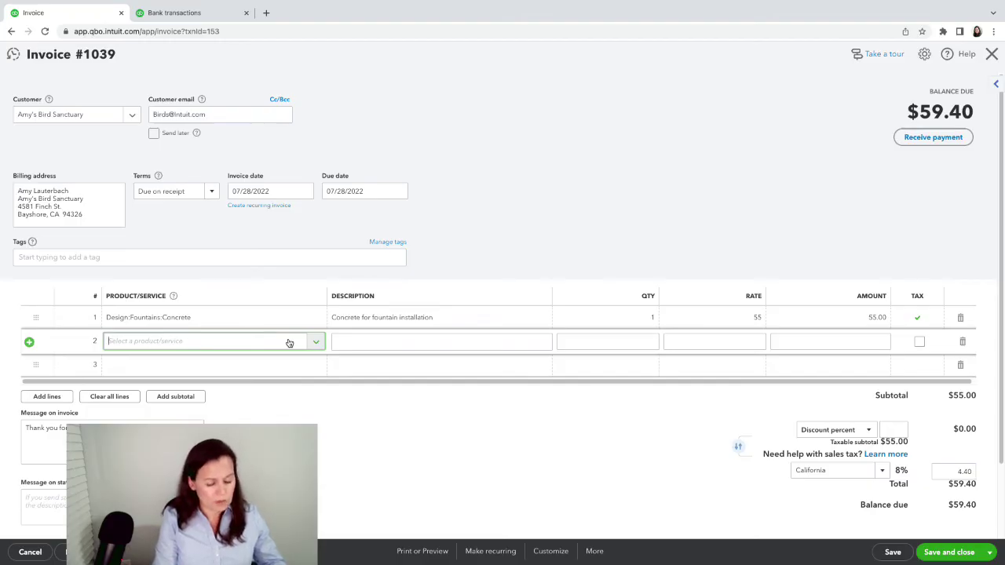
text(discou)
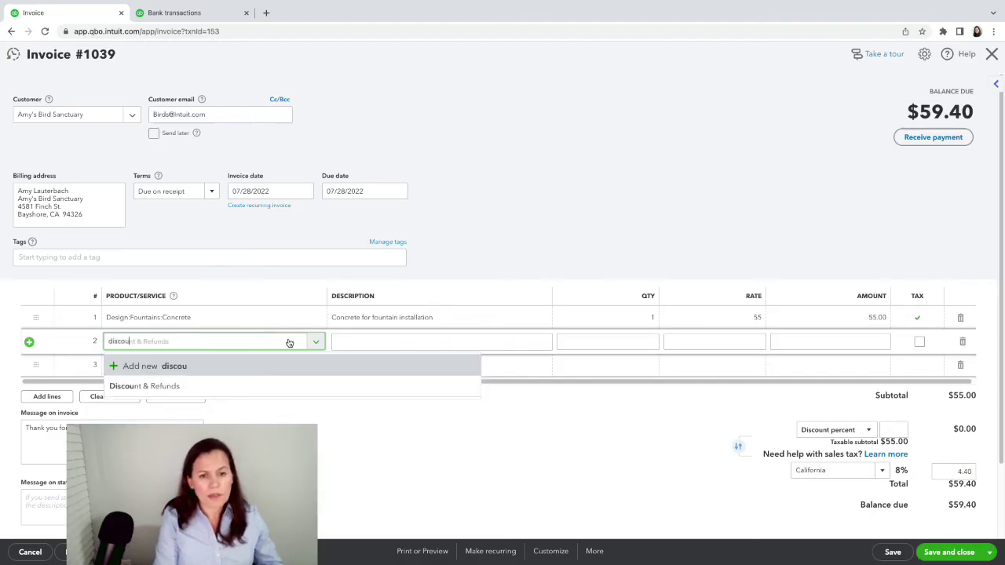
text(n)
click(157, 385)
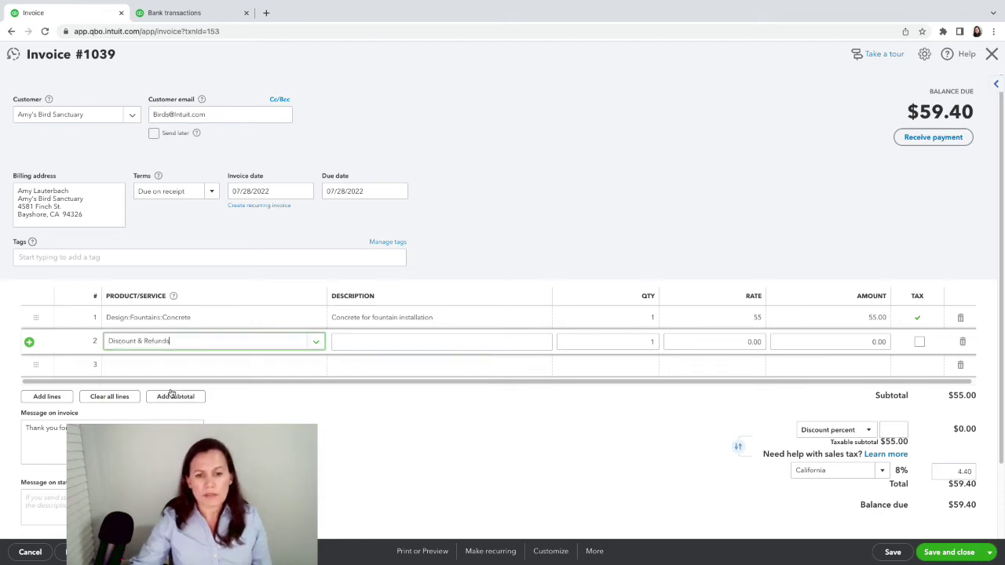
key(Tab)
key(Tab)
key(Tab)
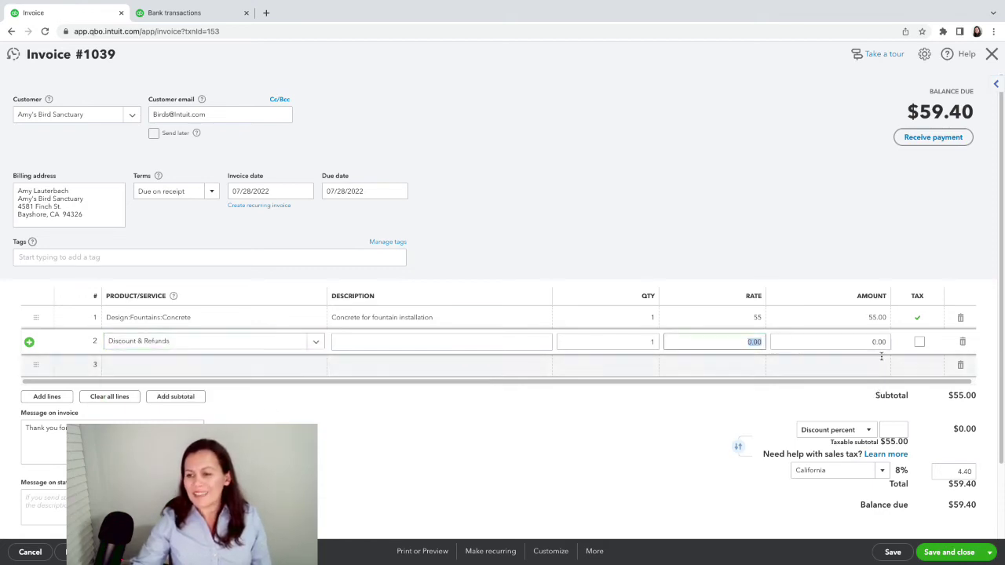
text(-)
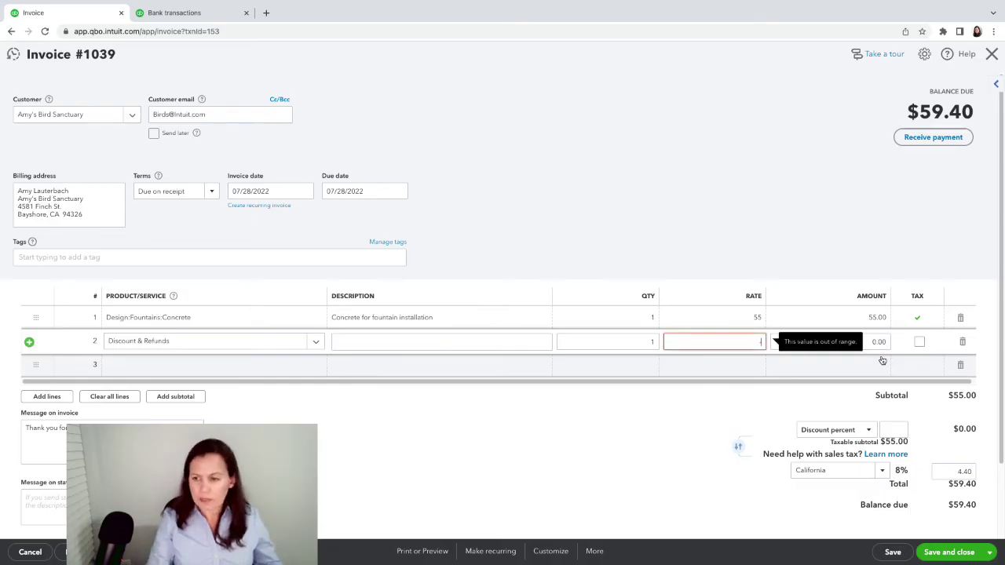
text(5-4.40)
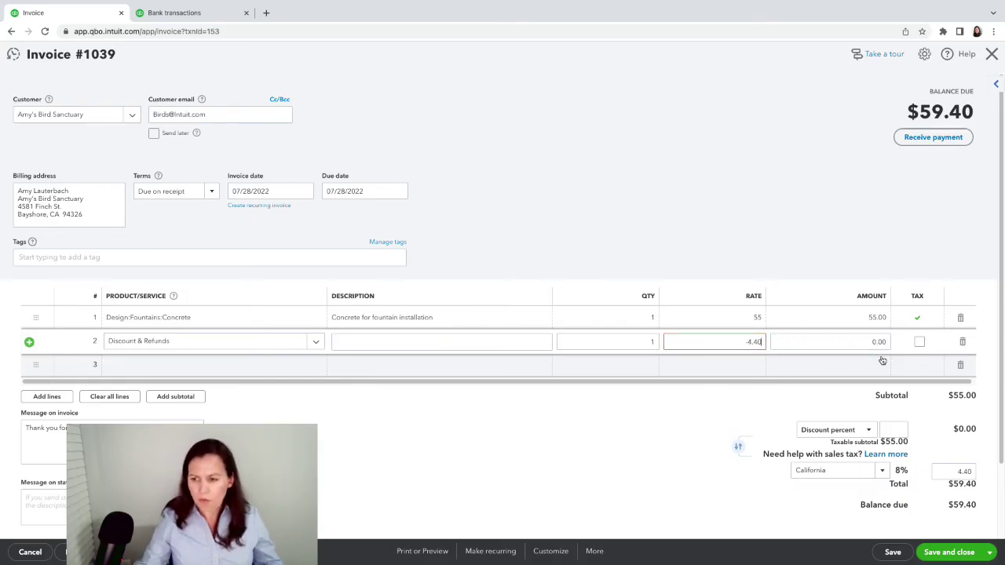
key(Tab)
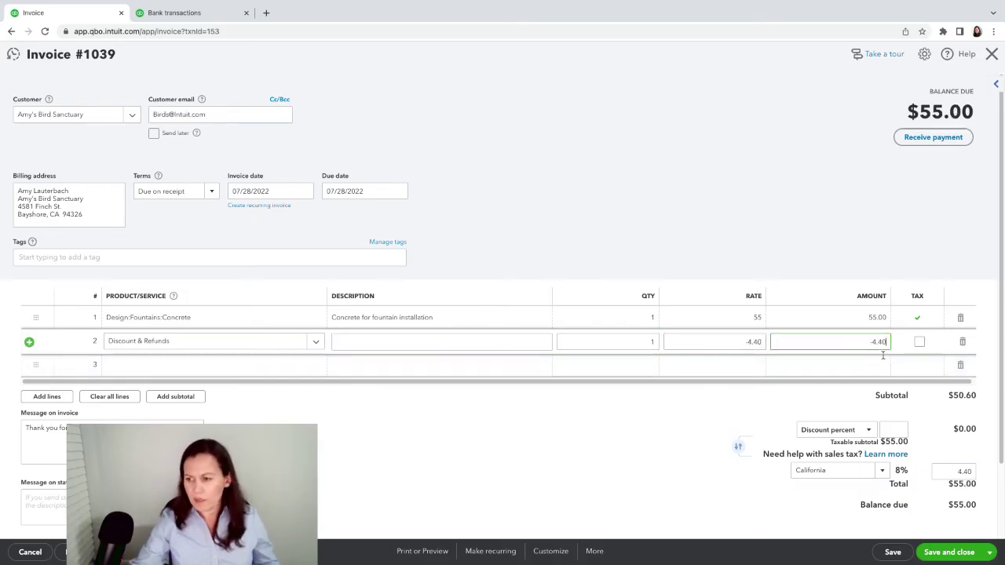
Save and close the discounted Amy's Bird Sanctuary invoice, and receive its $55.00 payment into Undeposited Funds.
click(562, 445)
scroll(565, 437, down, 1)
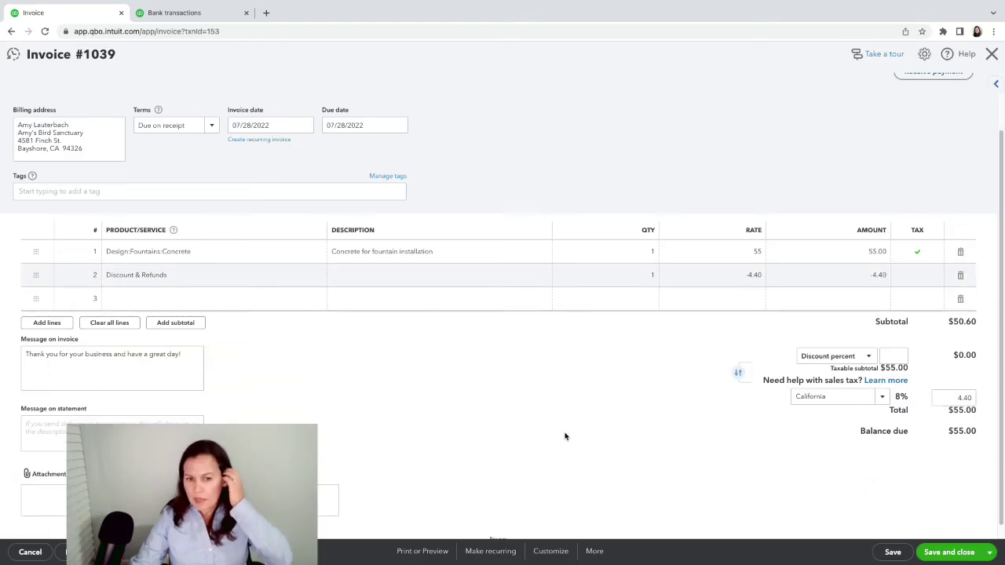
click(949, 553)
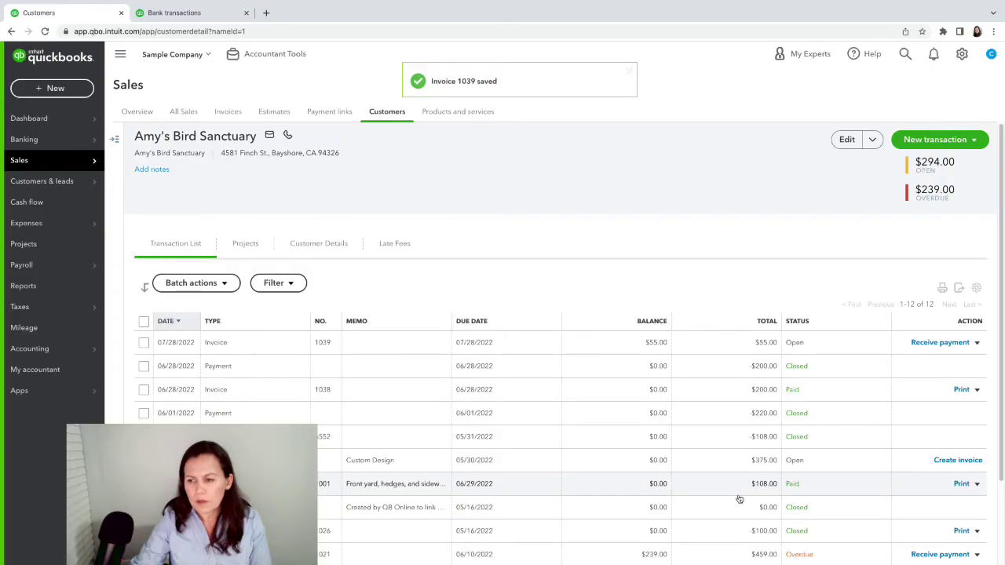
click(942, 346)
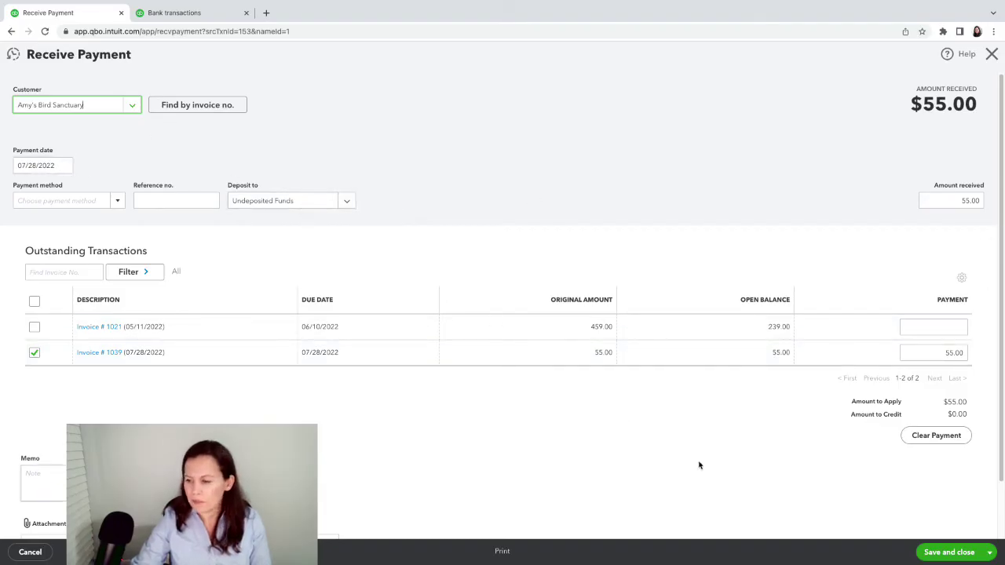
click(947, 552)
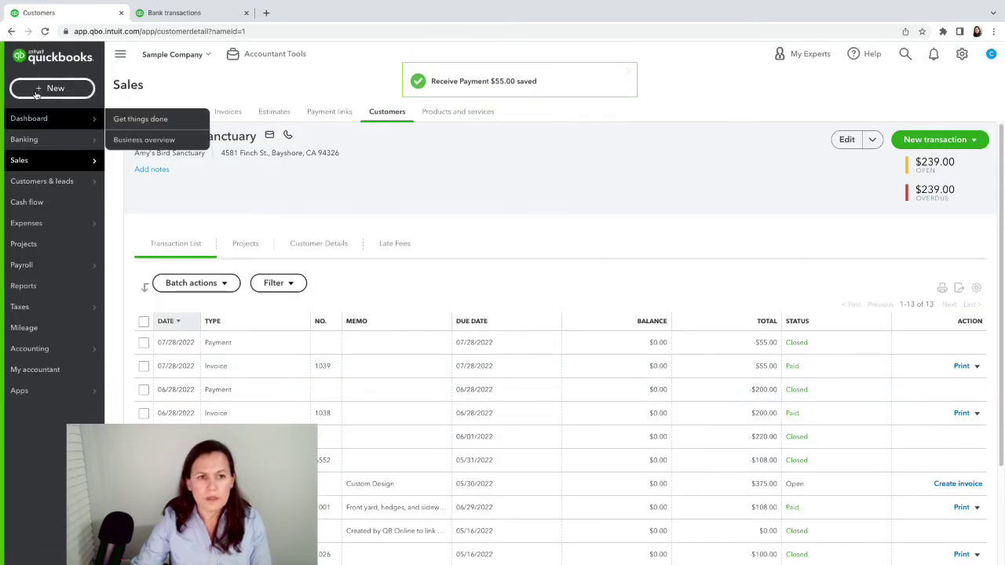
Create a bank deposit to Checking containing the 07/28/2022 Amy's Bird Sanctuary payment, and save and close it.
click(35, 90)
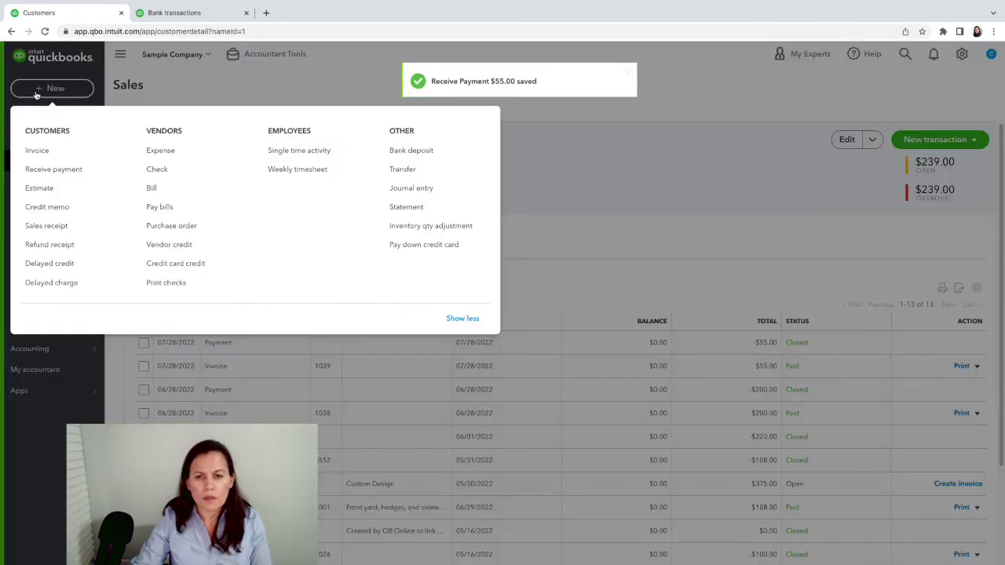
click(407, 150)
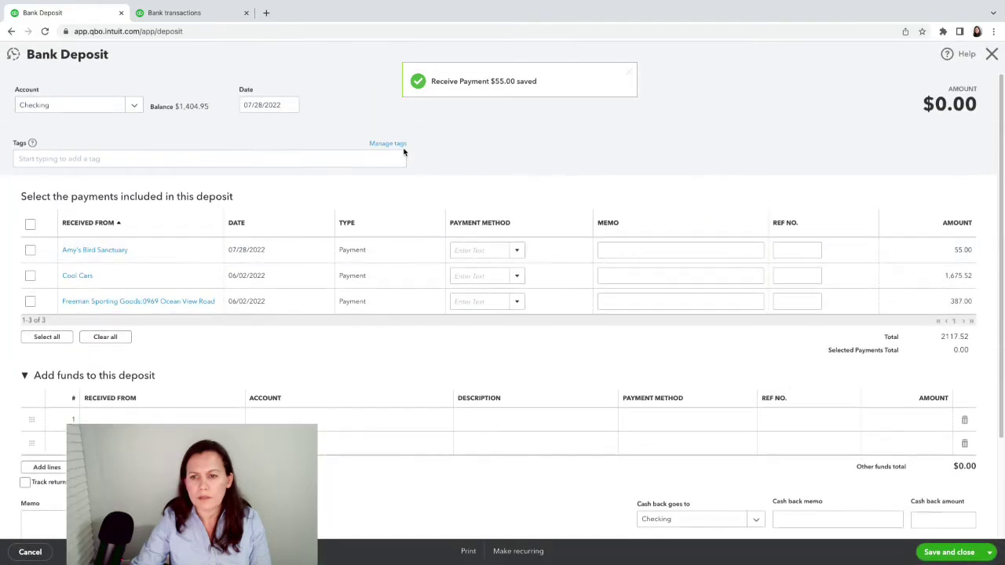
click(31, 250)
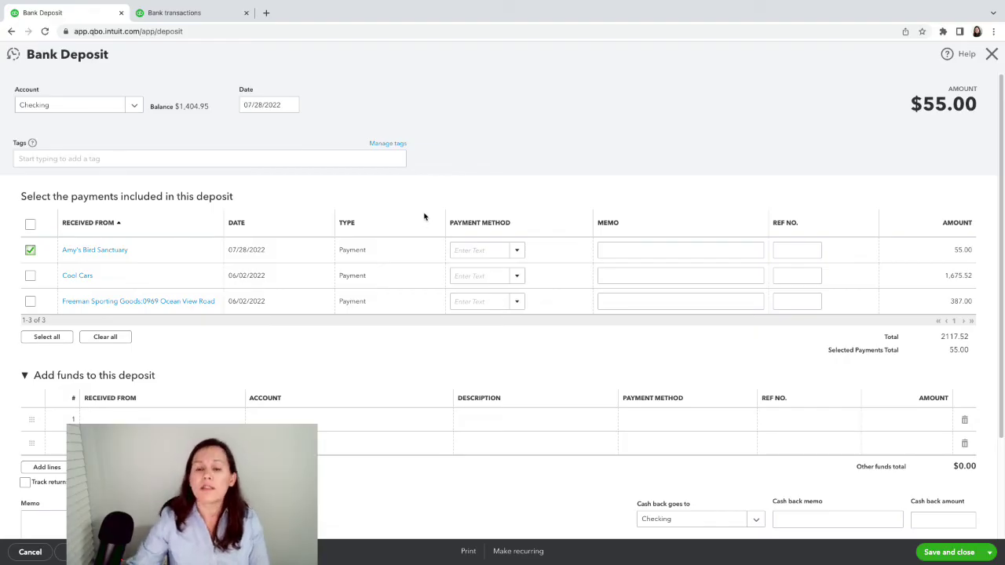
click(950, 552)
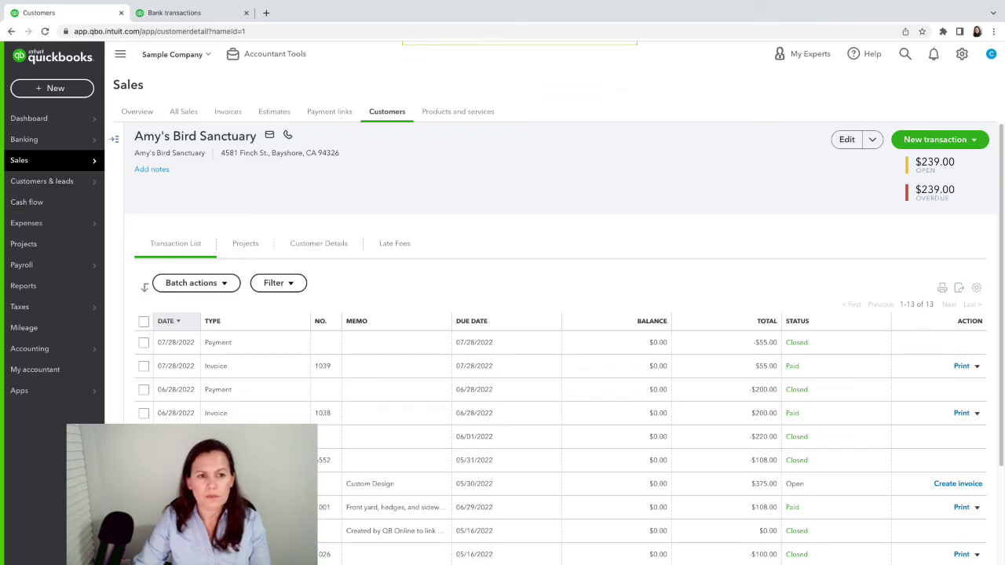
Open the deposit suggested as the match for the $55.00 Books By Bessie transaction and start its first additional-funds line.
mouse_move(71, 145)
click(123, 142)
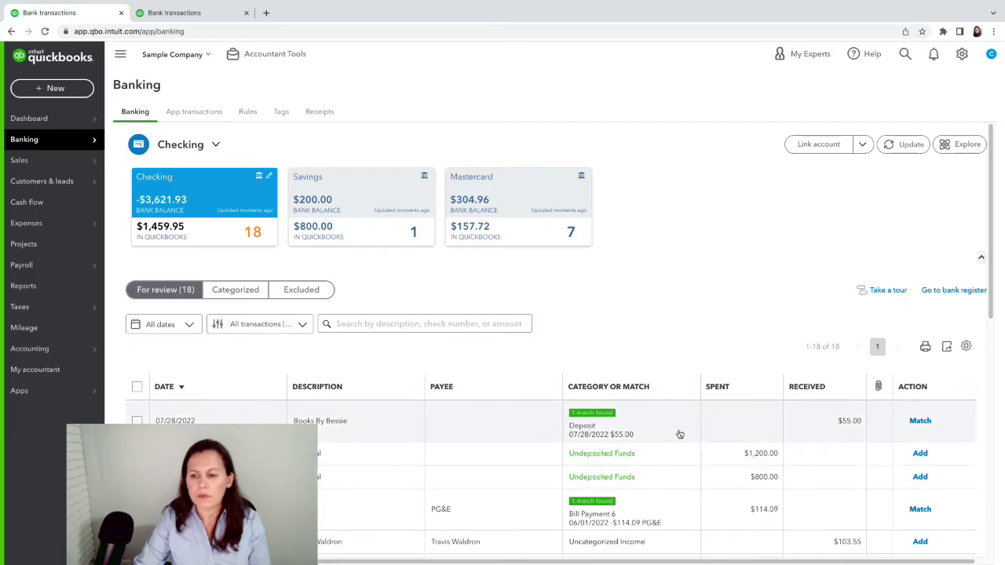
click(596, 433)
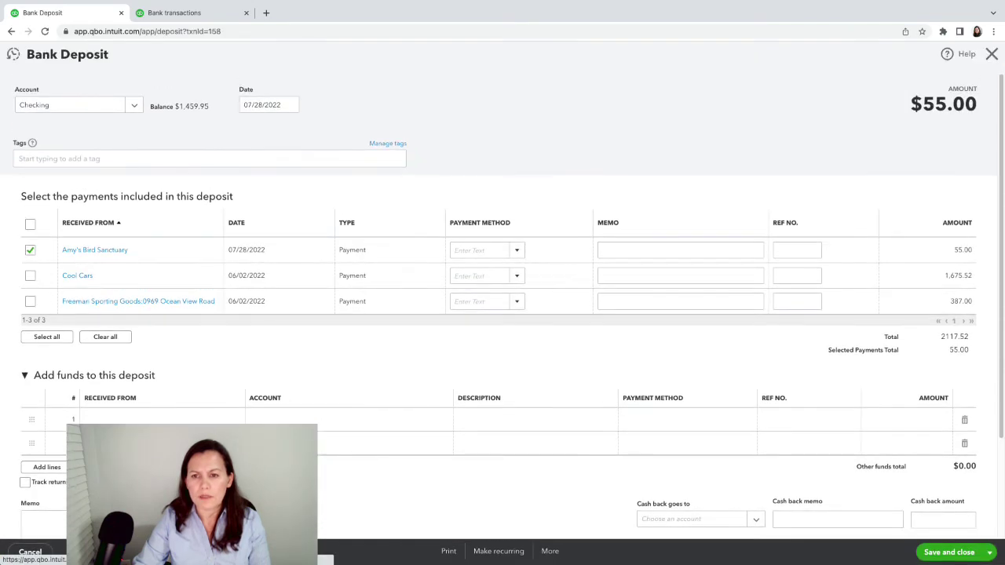
click(991, 54)
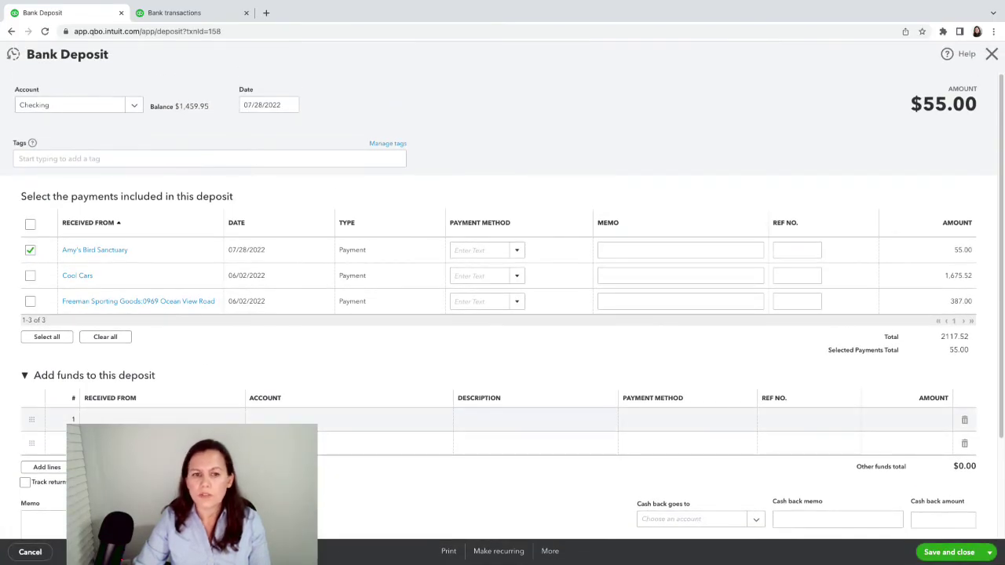
click(211, 422)
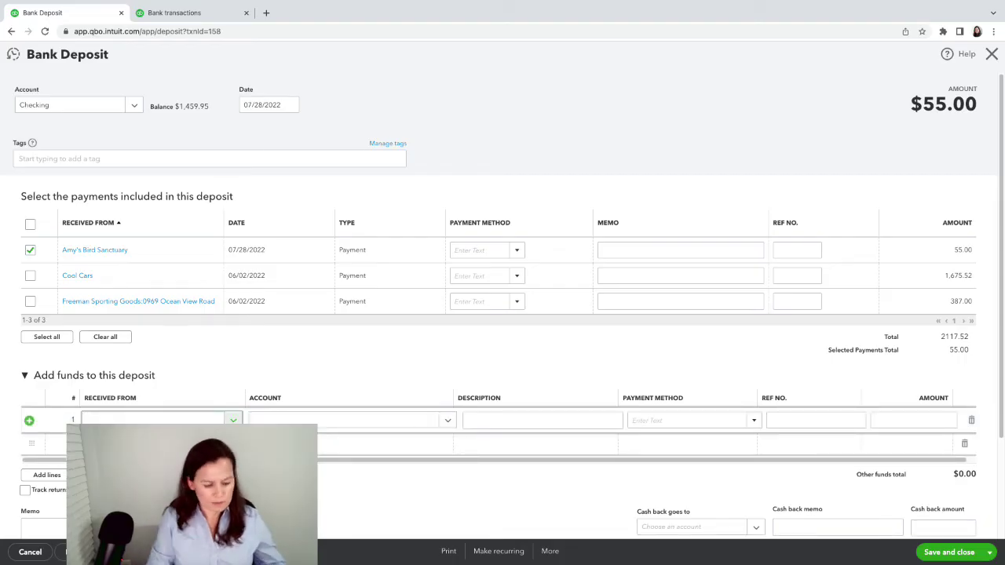
text(fees)
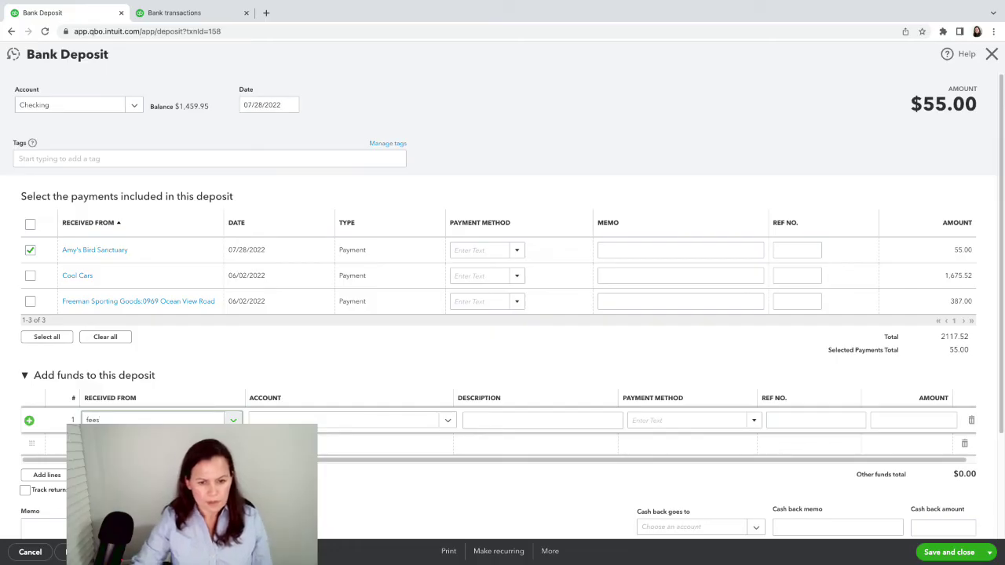
key(ctrl+a)
key(BackSpace)
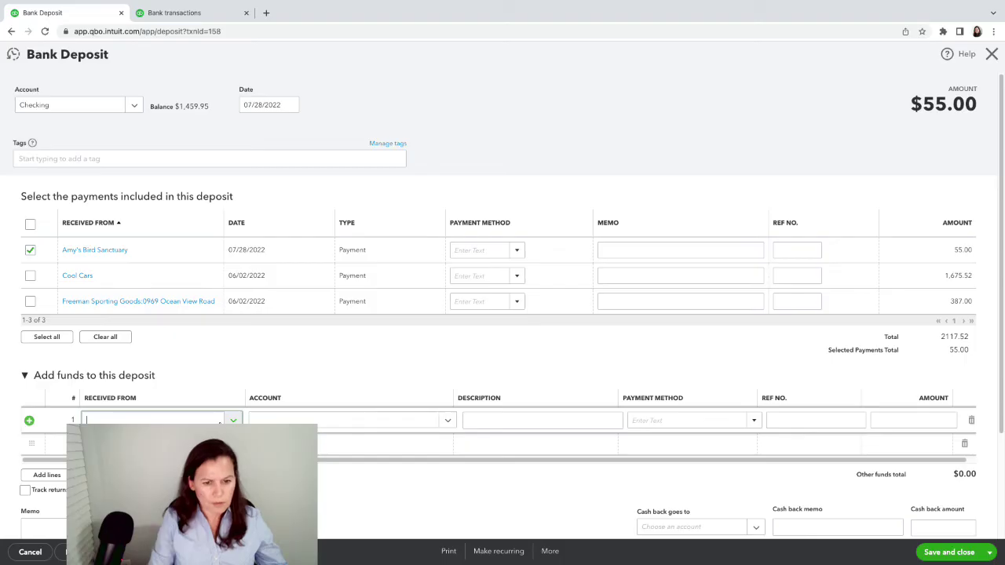
Set the additional-funds line as received from Amy's Bird Sanctuary, with Commissions & fees as the account.
text(anctuary)
key(Tab)
text(mer)
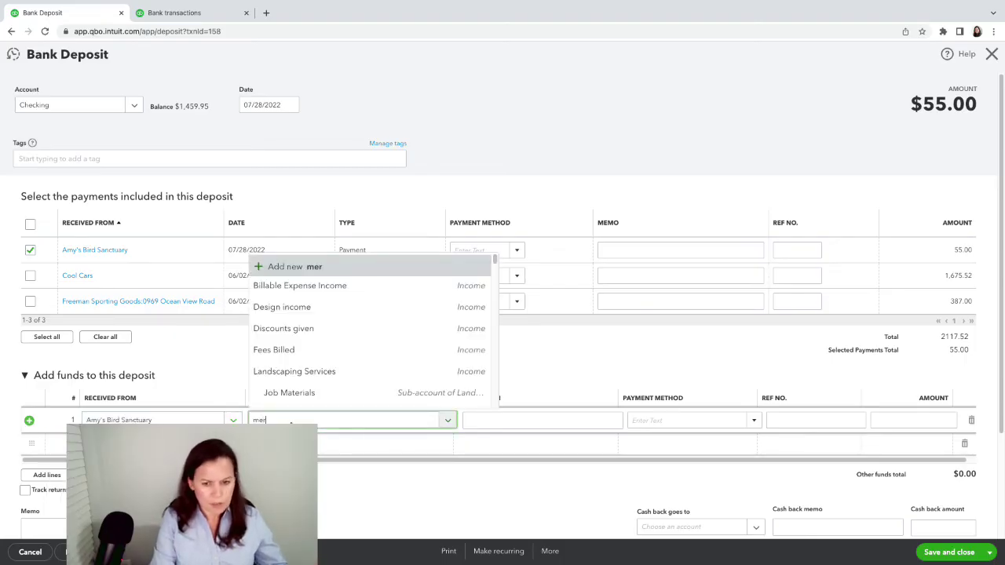
text(chant)
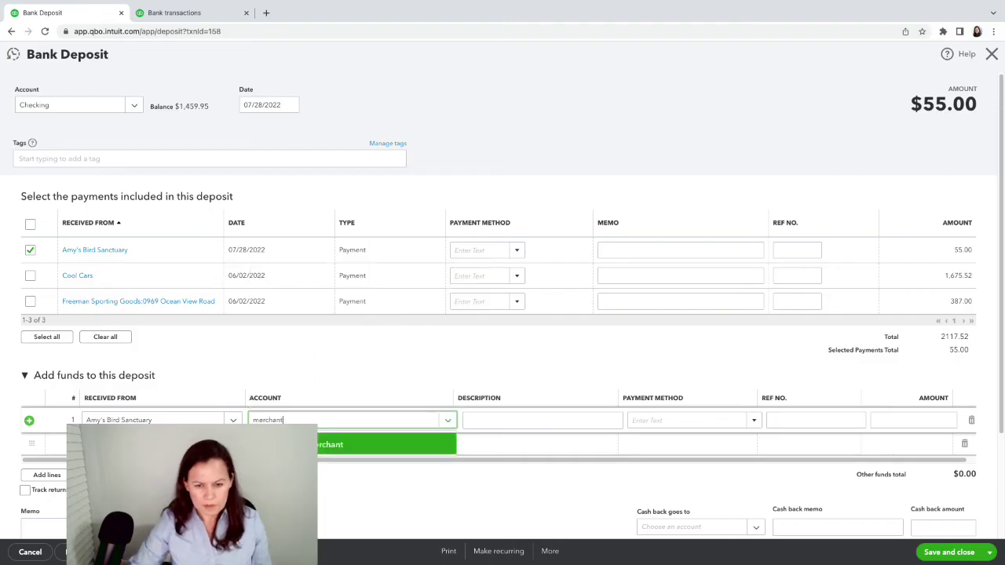
key(ctrl+a)
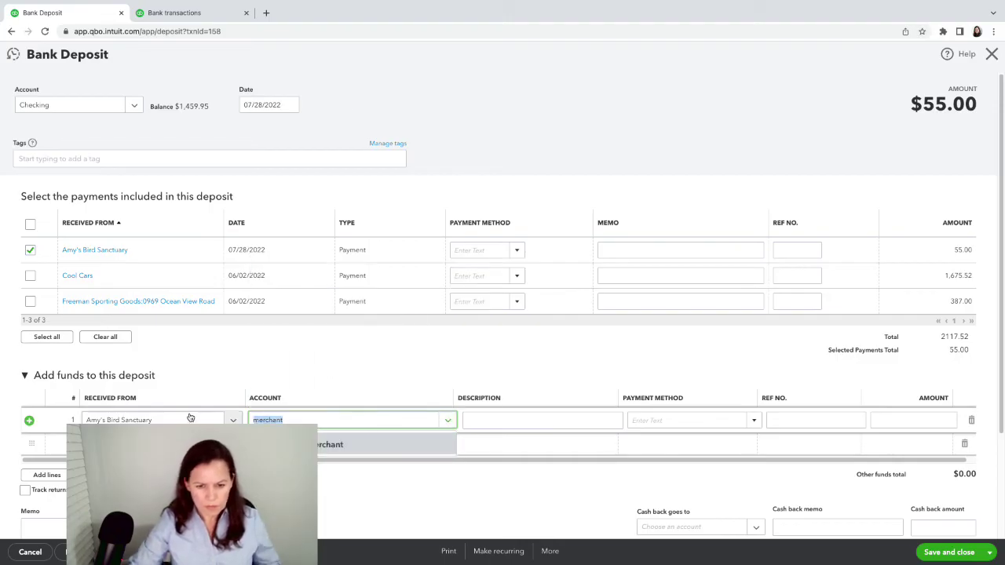
key(BackSpace)
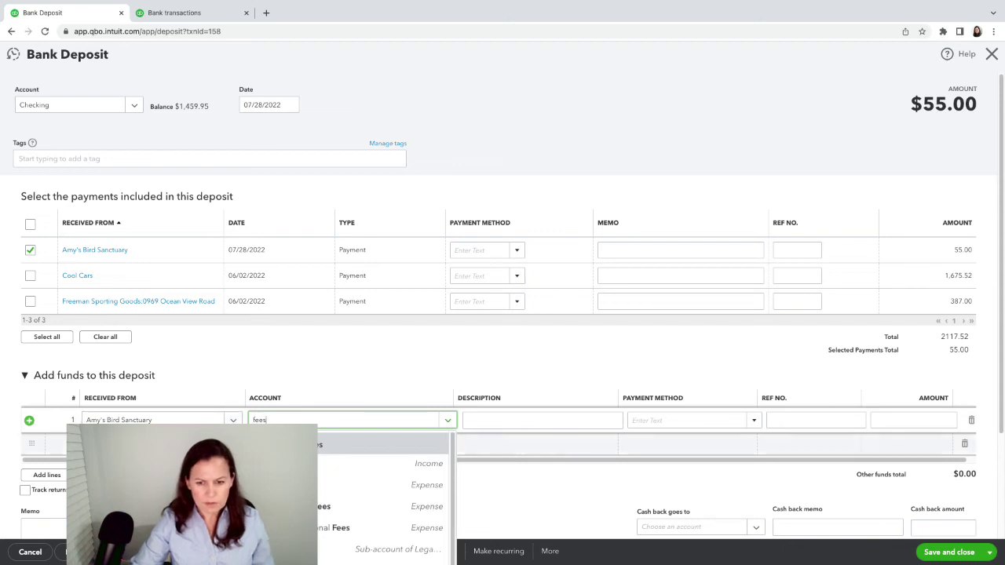
key(Down)
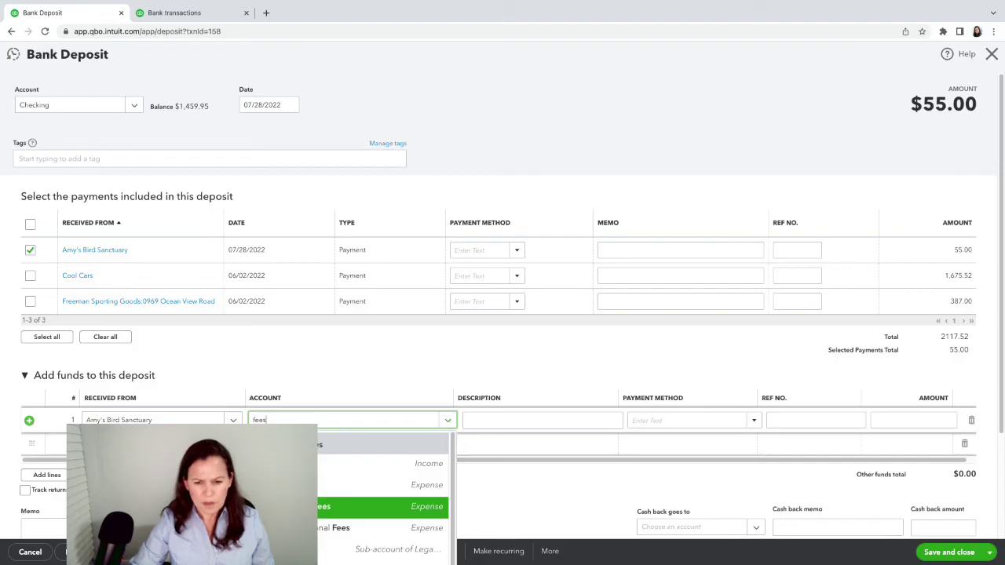
key(Return)
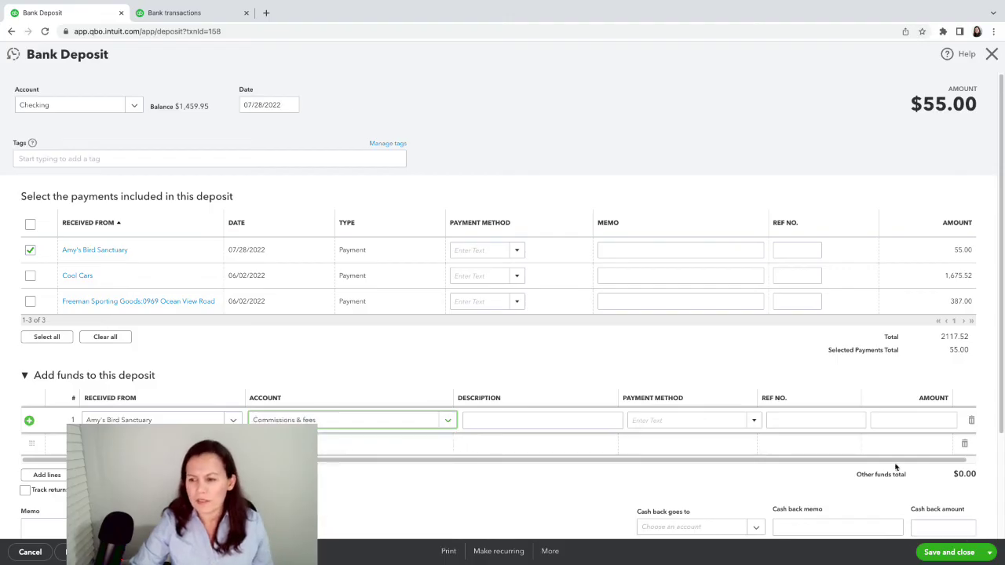
Set the Commissions & fees line's amount to 1.00, review the deposit total, and save and close the deposit.
click(918, 421)
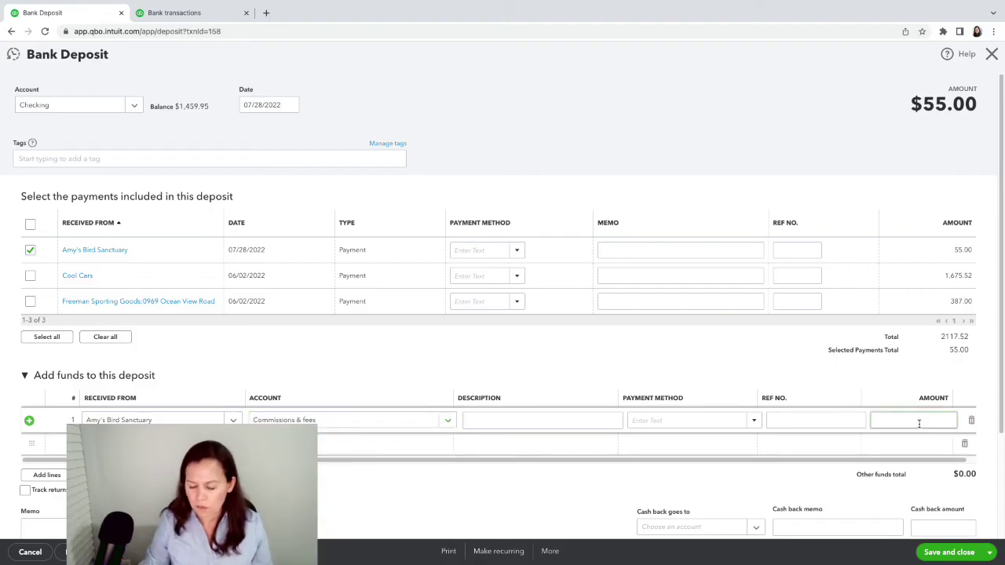
text(1.00)
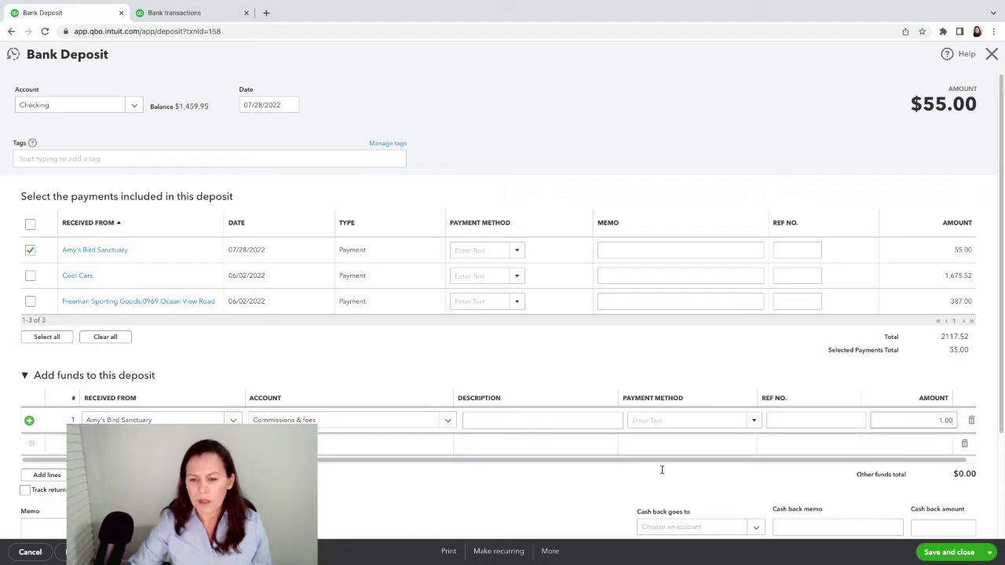
click(576, 495)
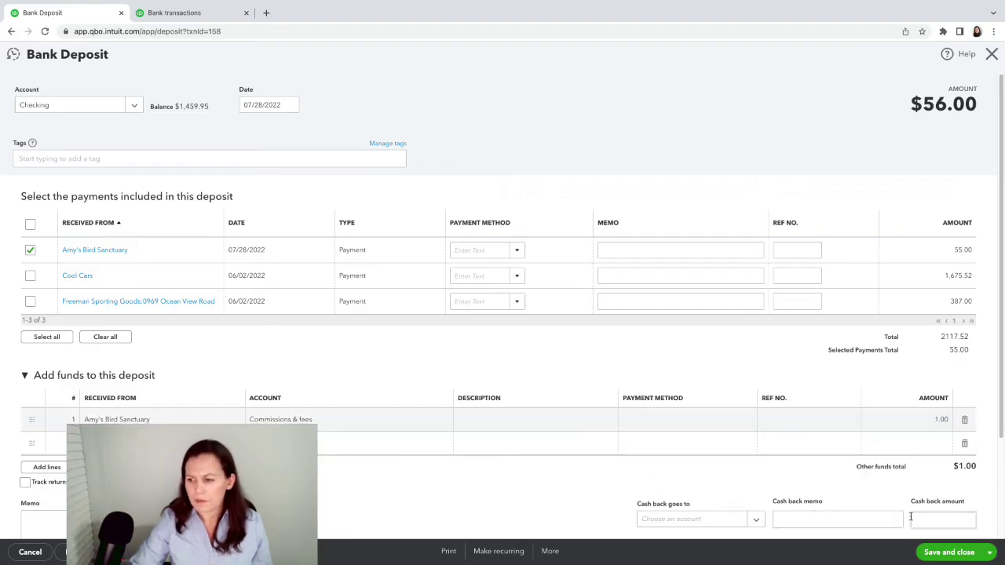
scroll(923, 495, down, 3)
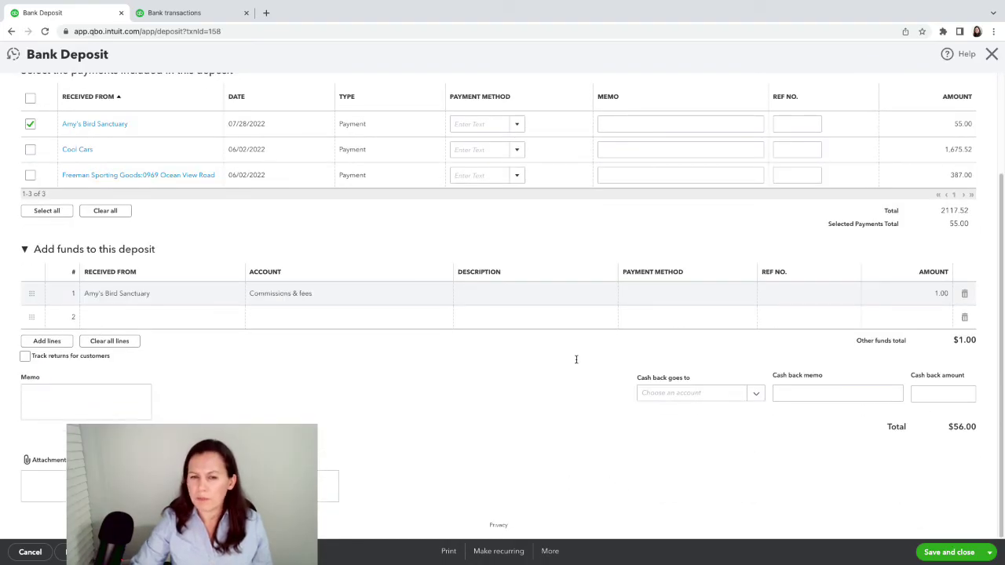
click(946, 553)
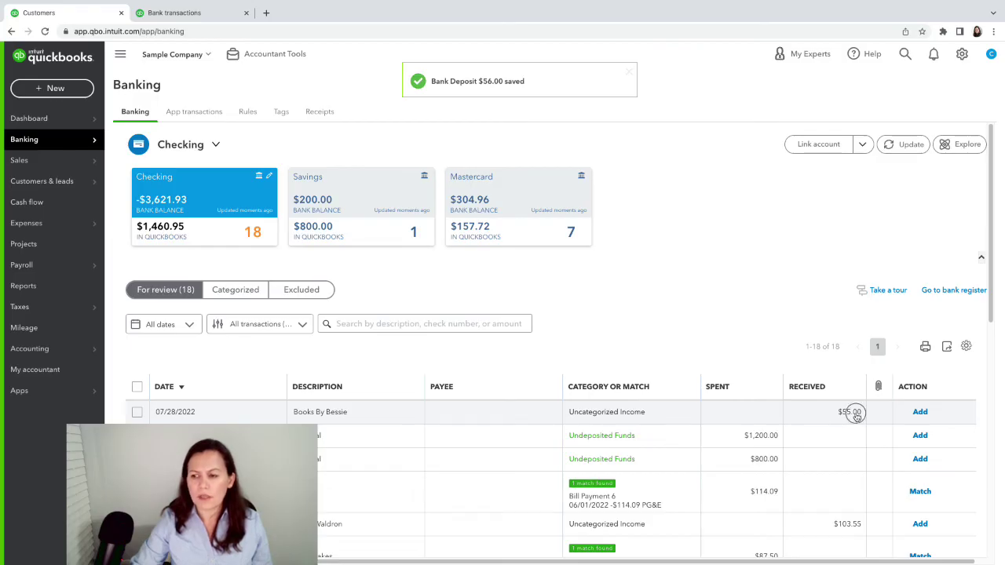
Find other matches for the $55.00 Books By Bessie transaction and select the $56.00 Amy's Bird Sanctuary deposit.
click(856, 417)
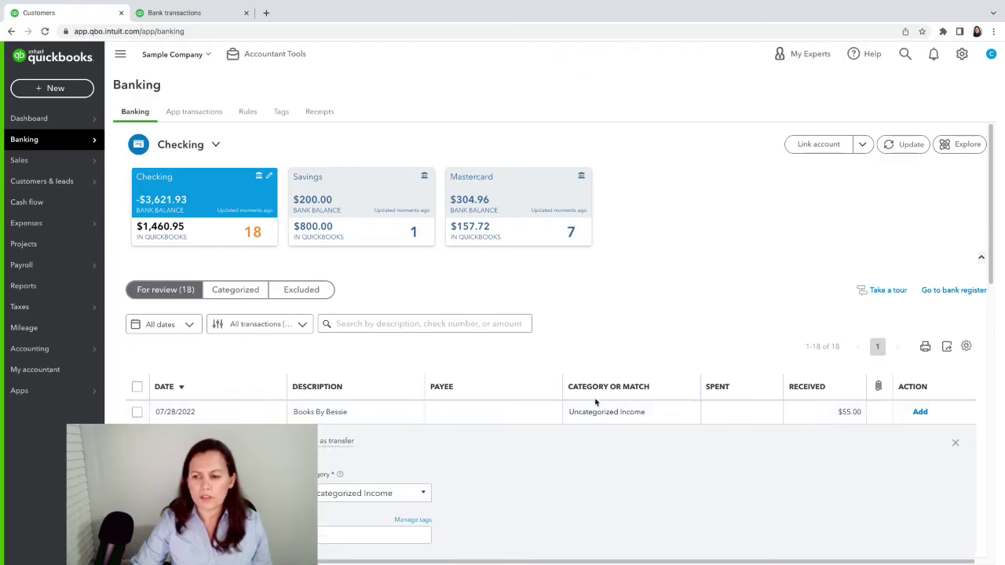
click(259, 440)
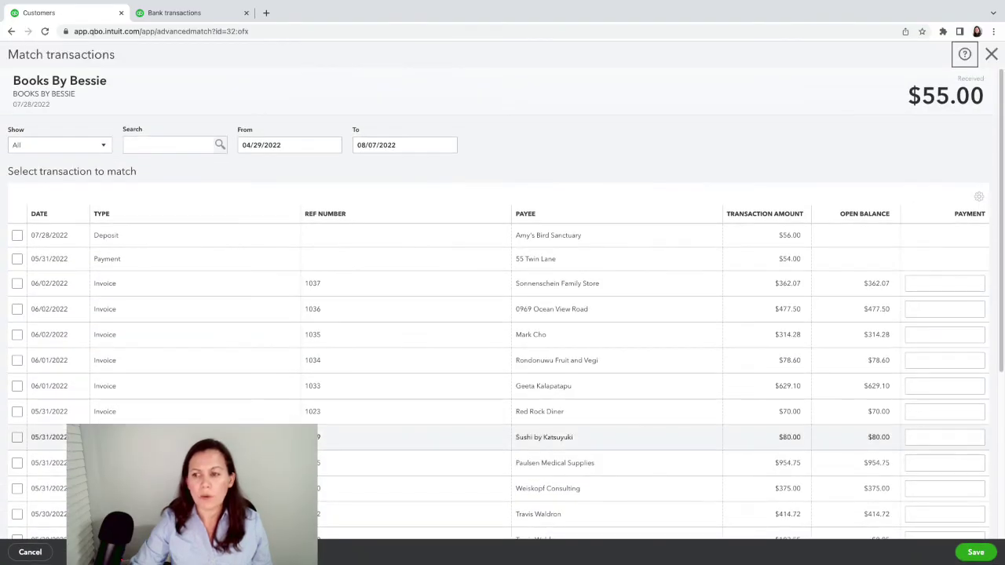
click(19, 237)
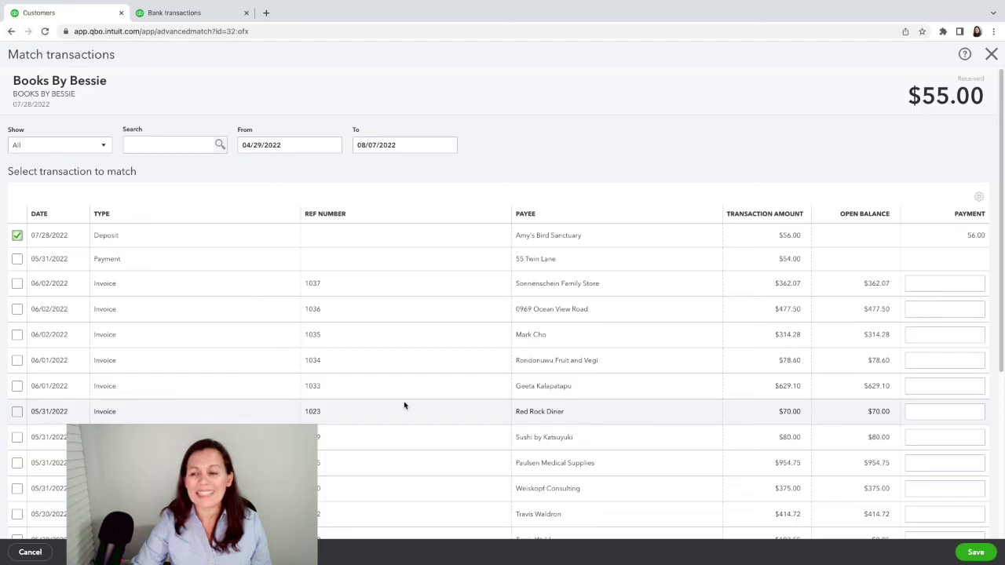
Turn on Resolve for the match difference and set the resolving transaction's category to Commissions & fees.
scroll(636, 416, down, 3)
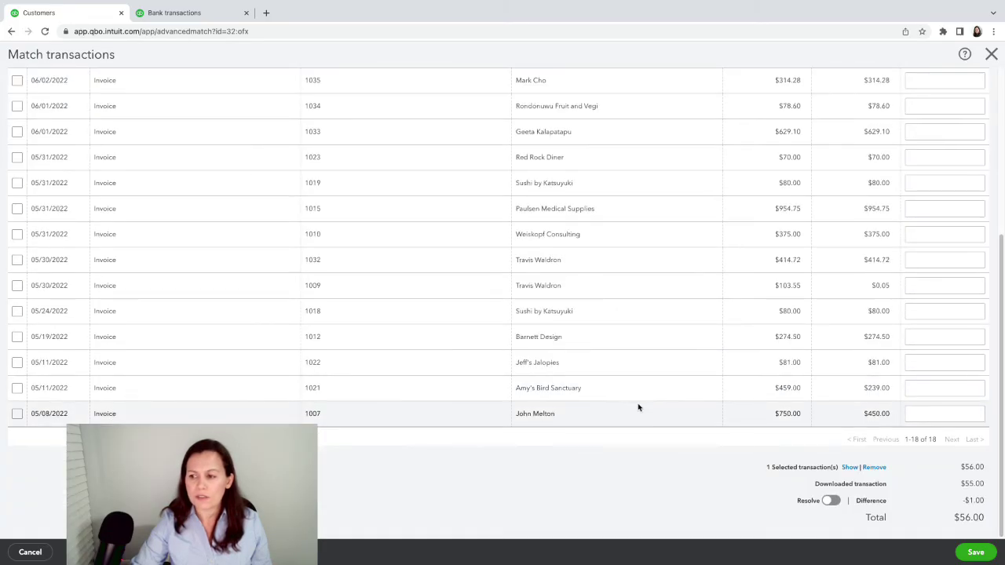
click(831, 502)
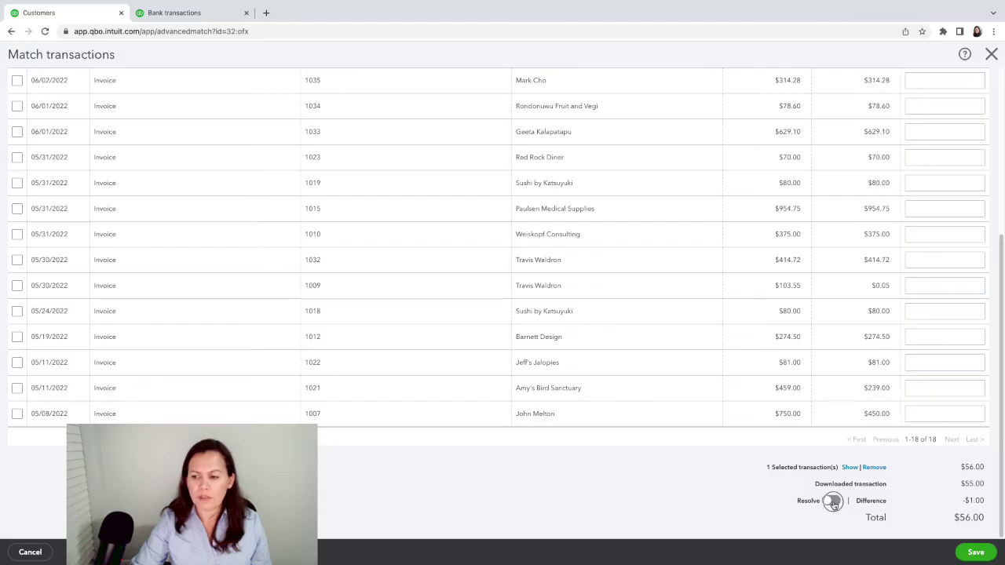
scroll(834, 503, down, 2)
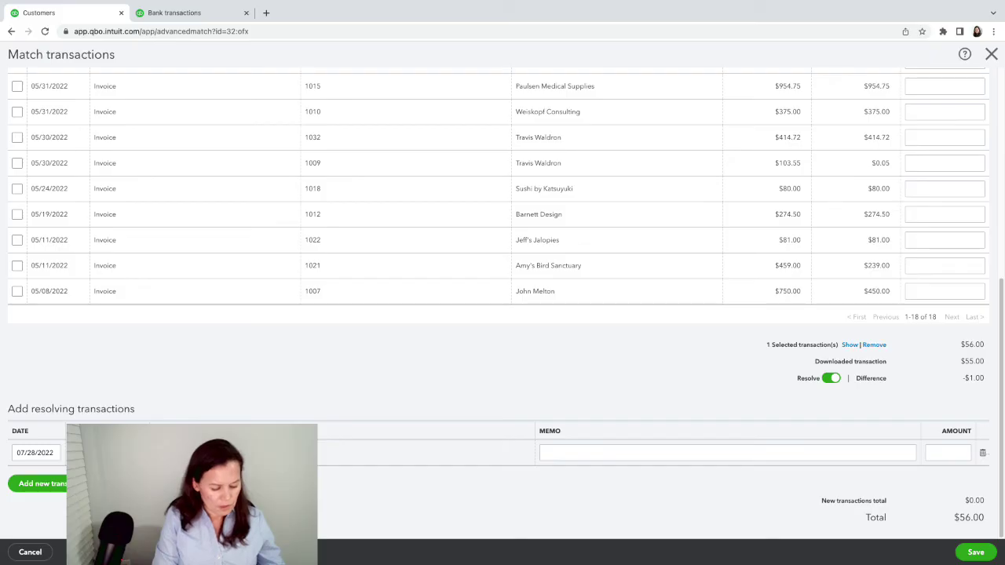
key(Tab)
key(Escape)
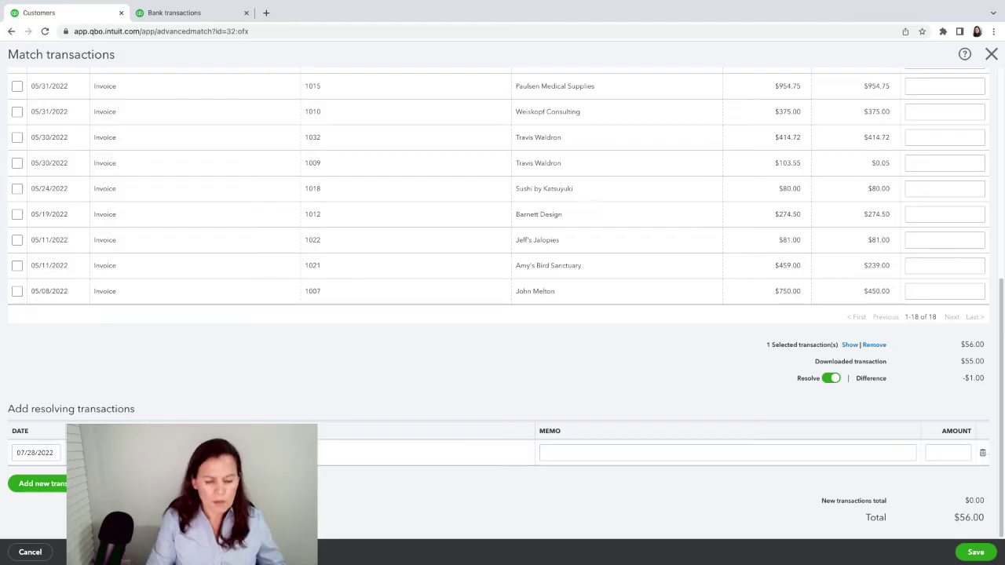
key(Tab)
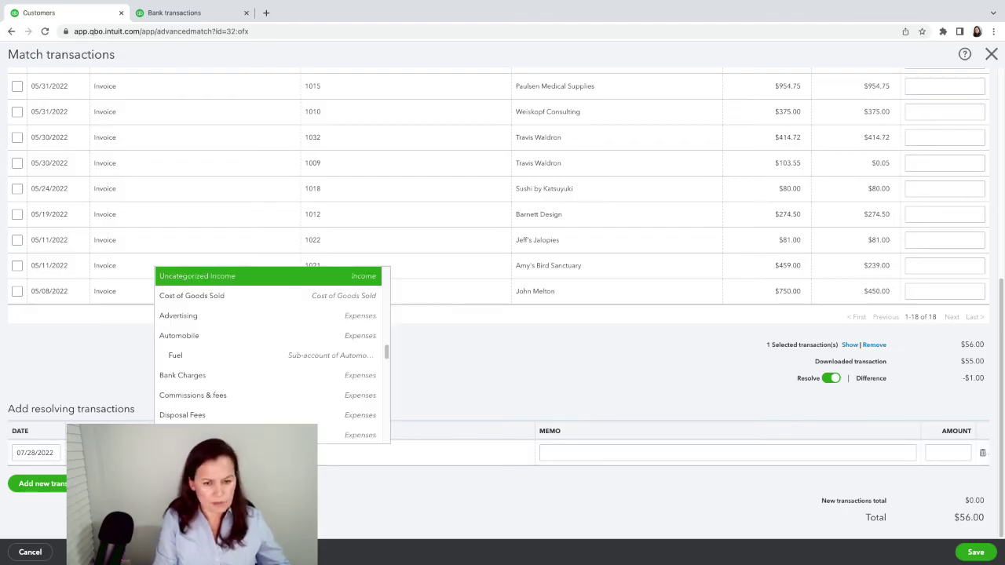
text(fe)
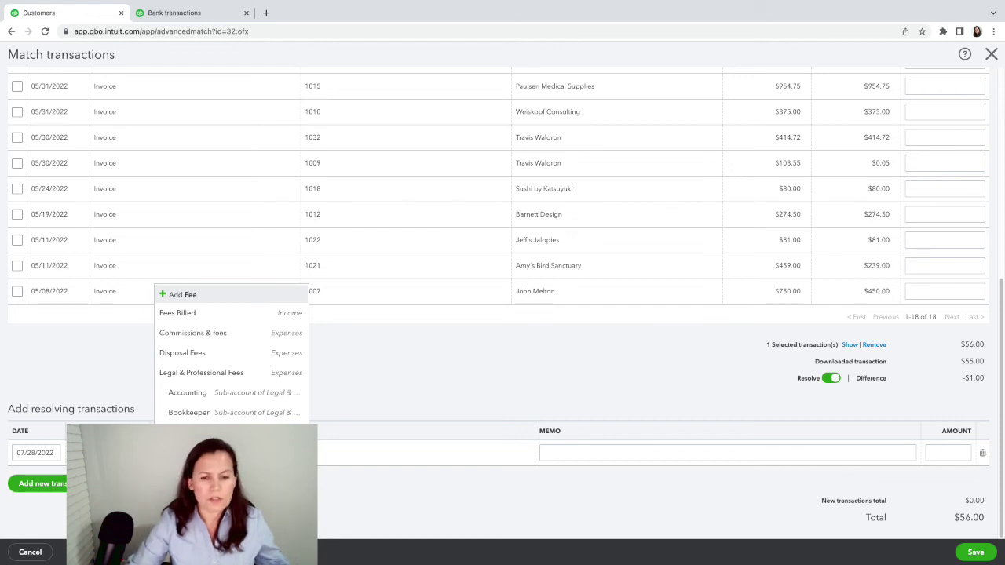
click(200, 336)
Set the resolving transaction's amount to -1.00, check the remaining difference, and save the match.
click(928, 454)
text(-1.00)
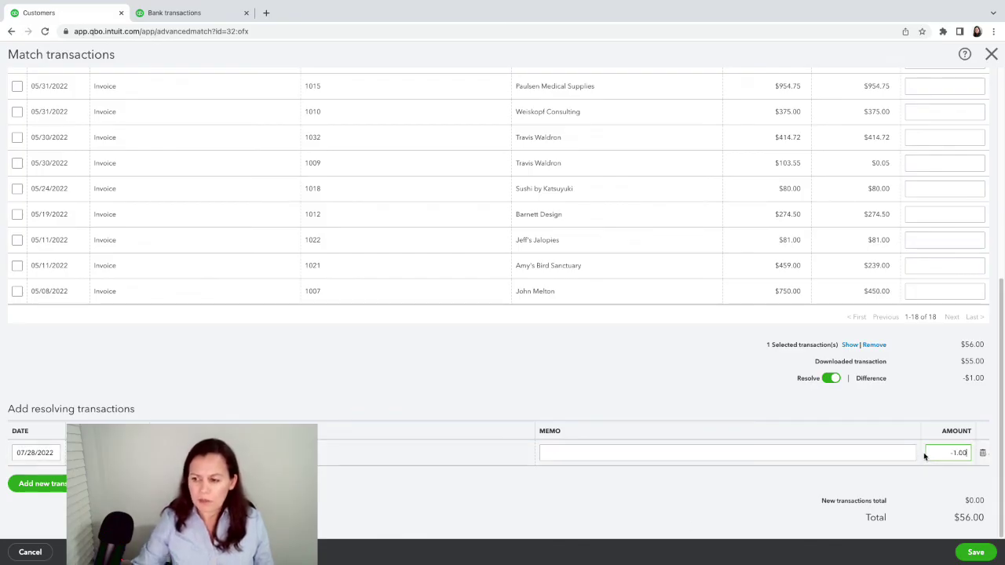
click(906, 452)
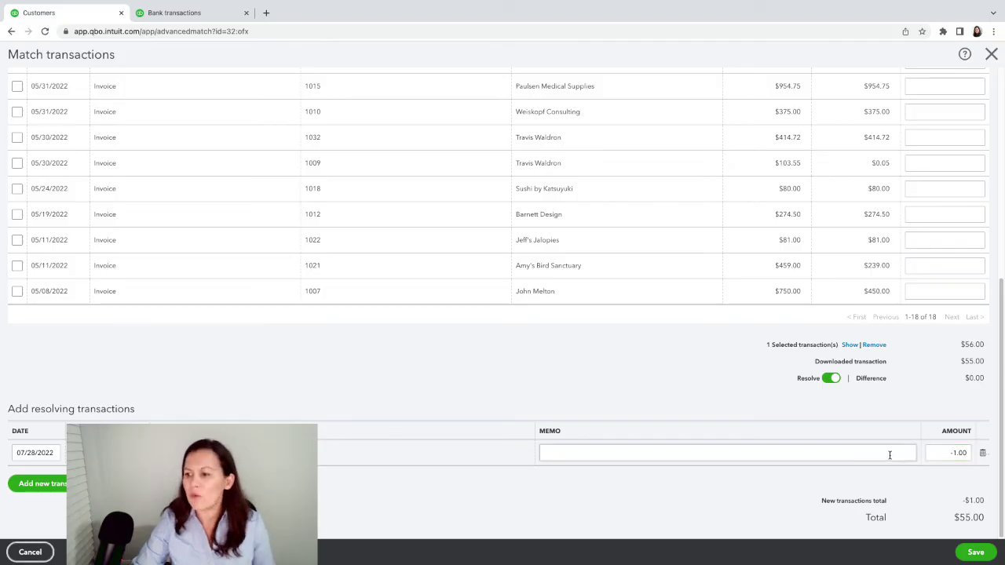
scroll(980, 505, up, 1)
scroll(981, 504, down, 1)
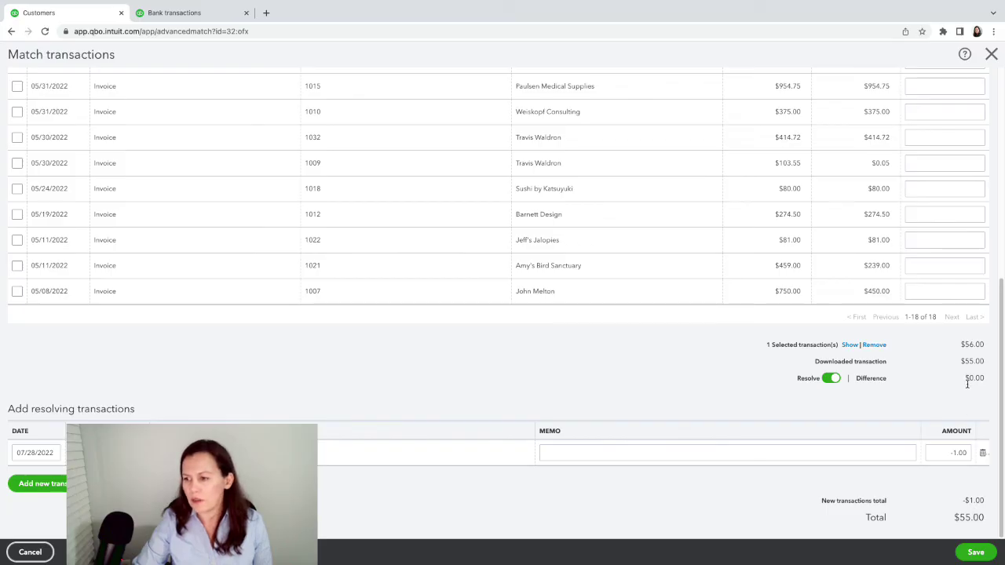
click(973, 551)
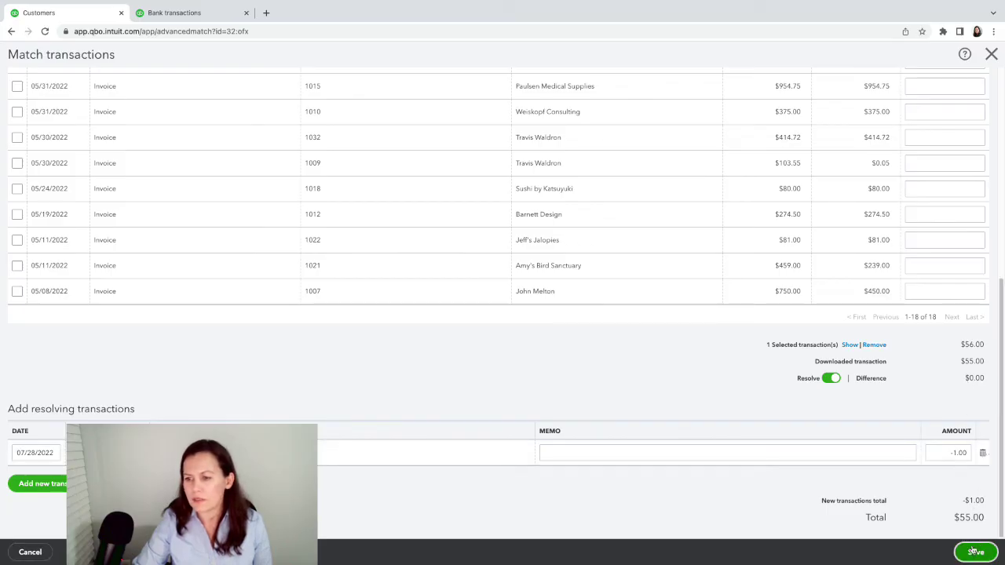